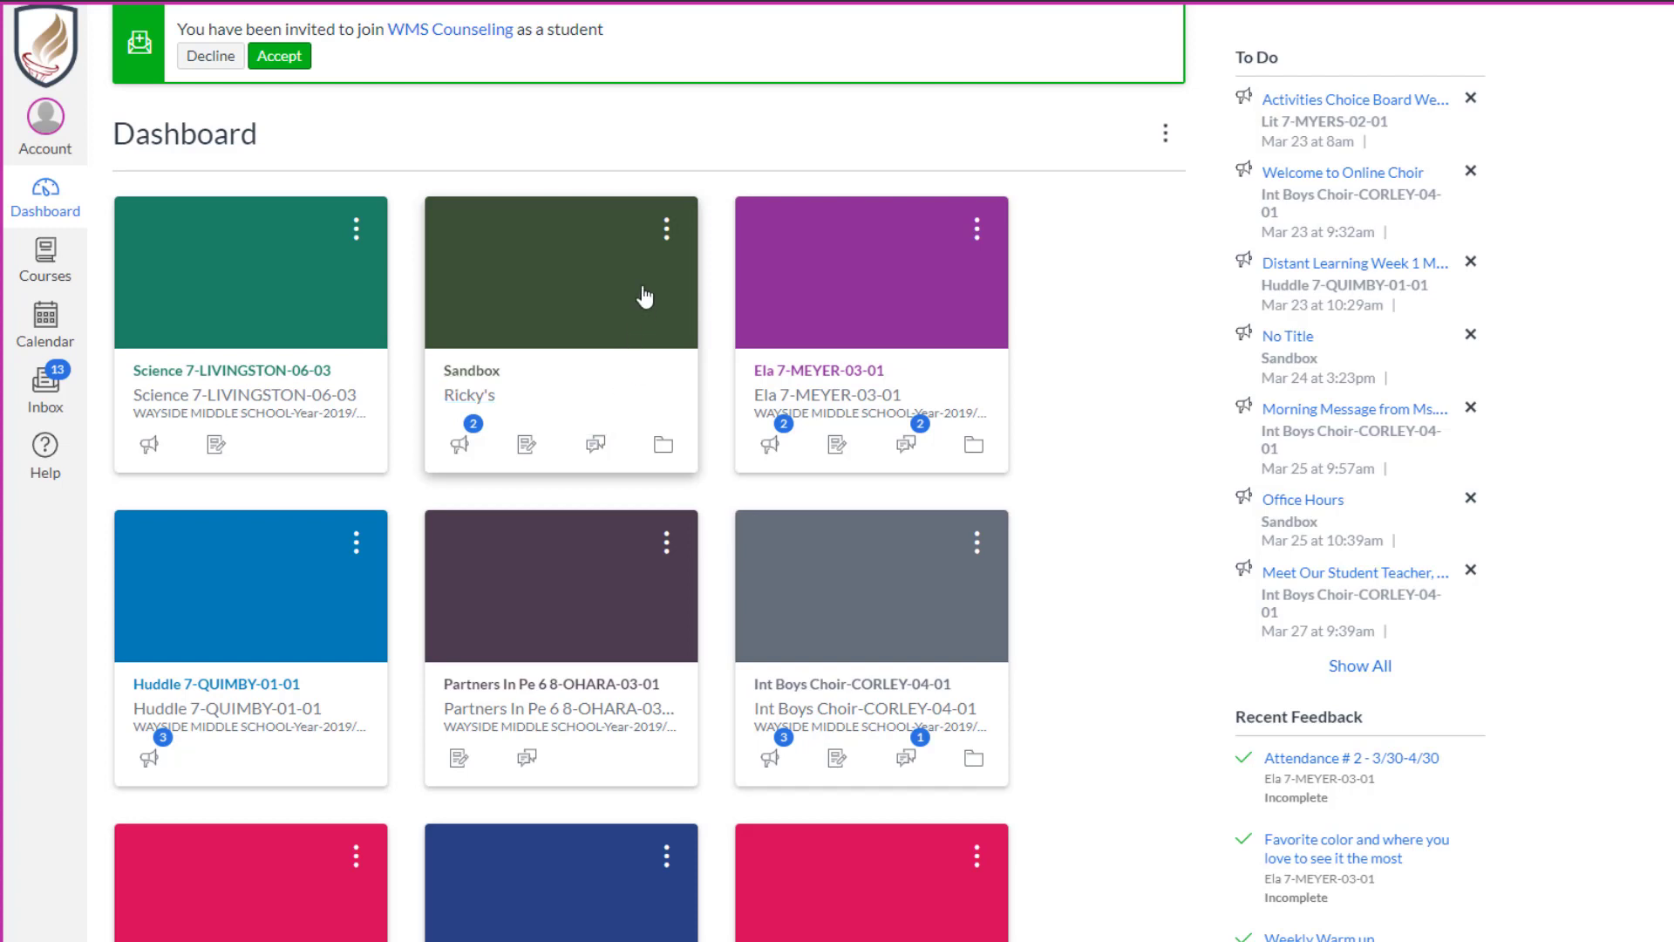
Nickname the Sandbox course card 'Playground Course' and give it the orange colour
{"action": "left_click", "coordinate": [667, 230]}
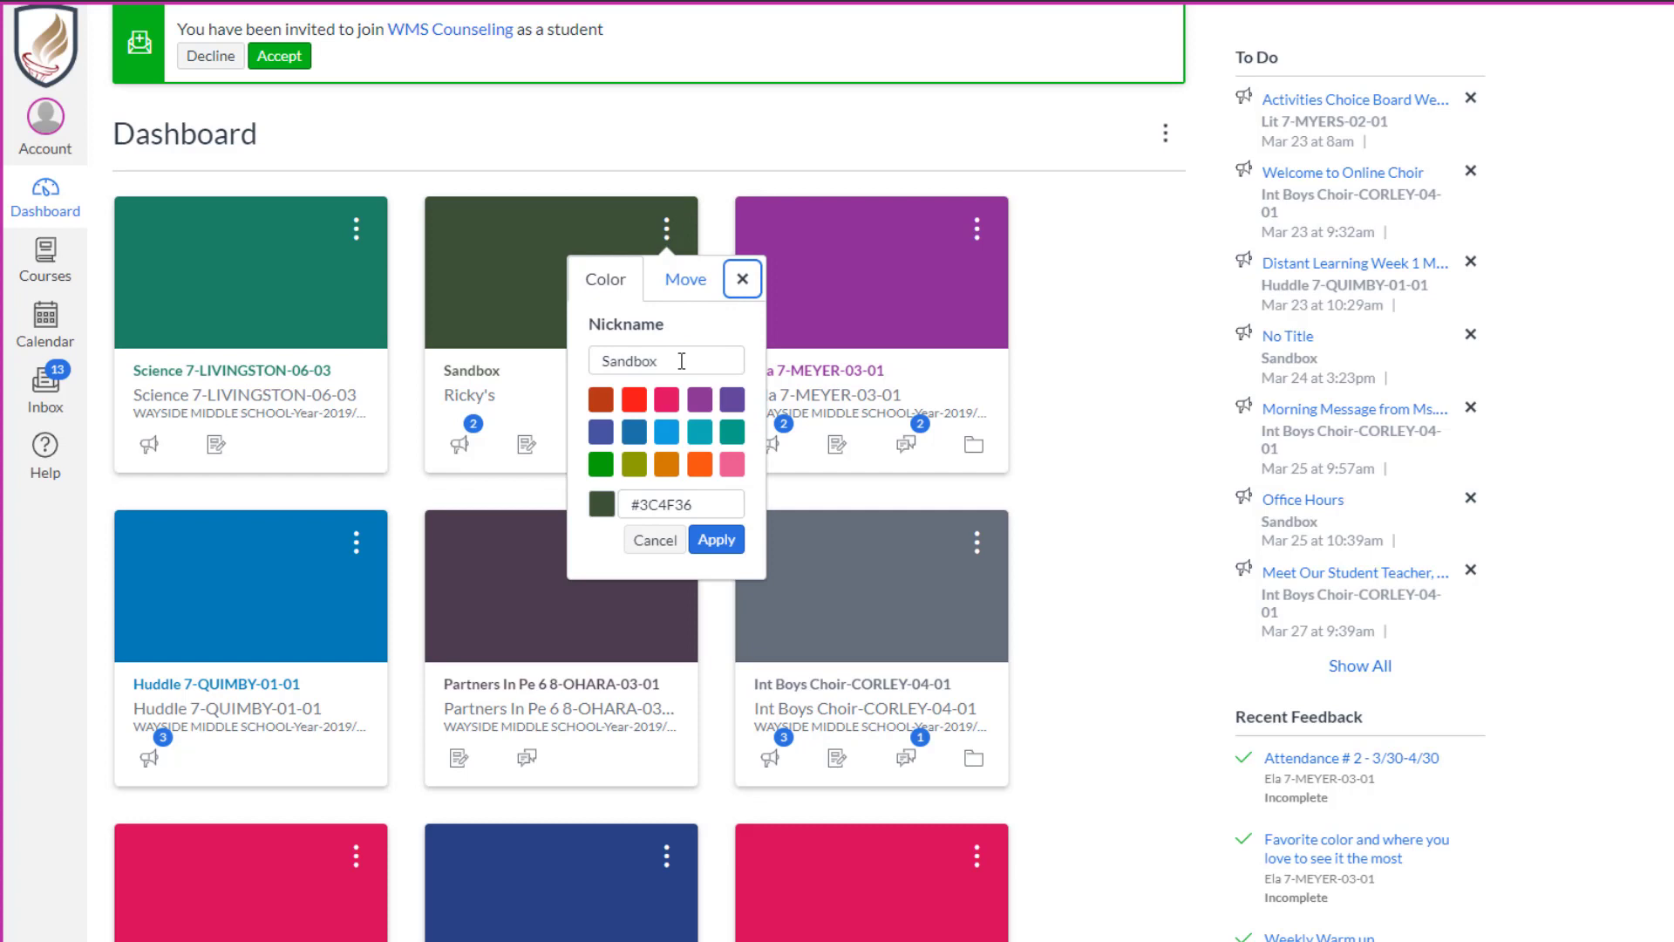
{"action": "left_click_drag", "start_coordinate": [679, 361], "coordinate": [583, 363]}
{"action": "type", "text": "Pla"}
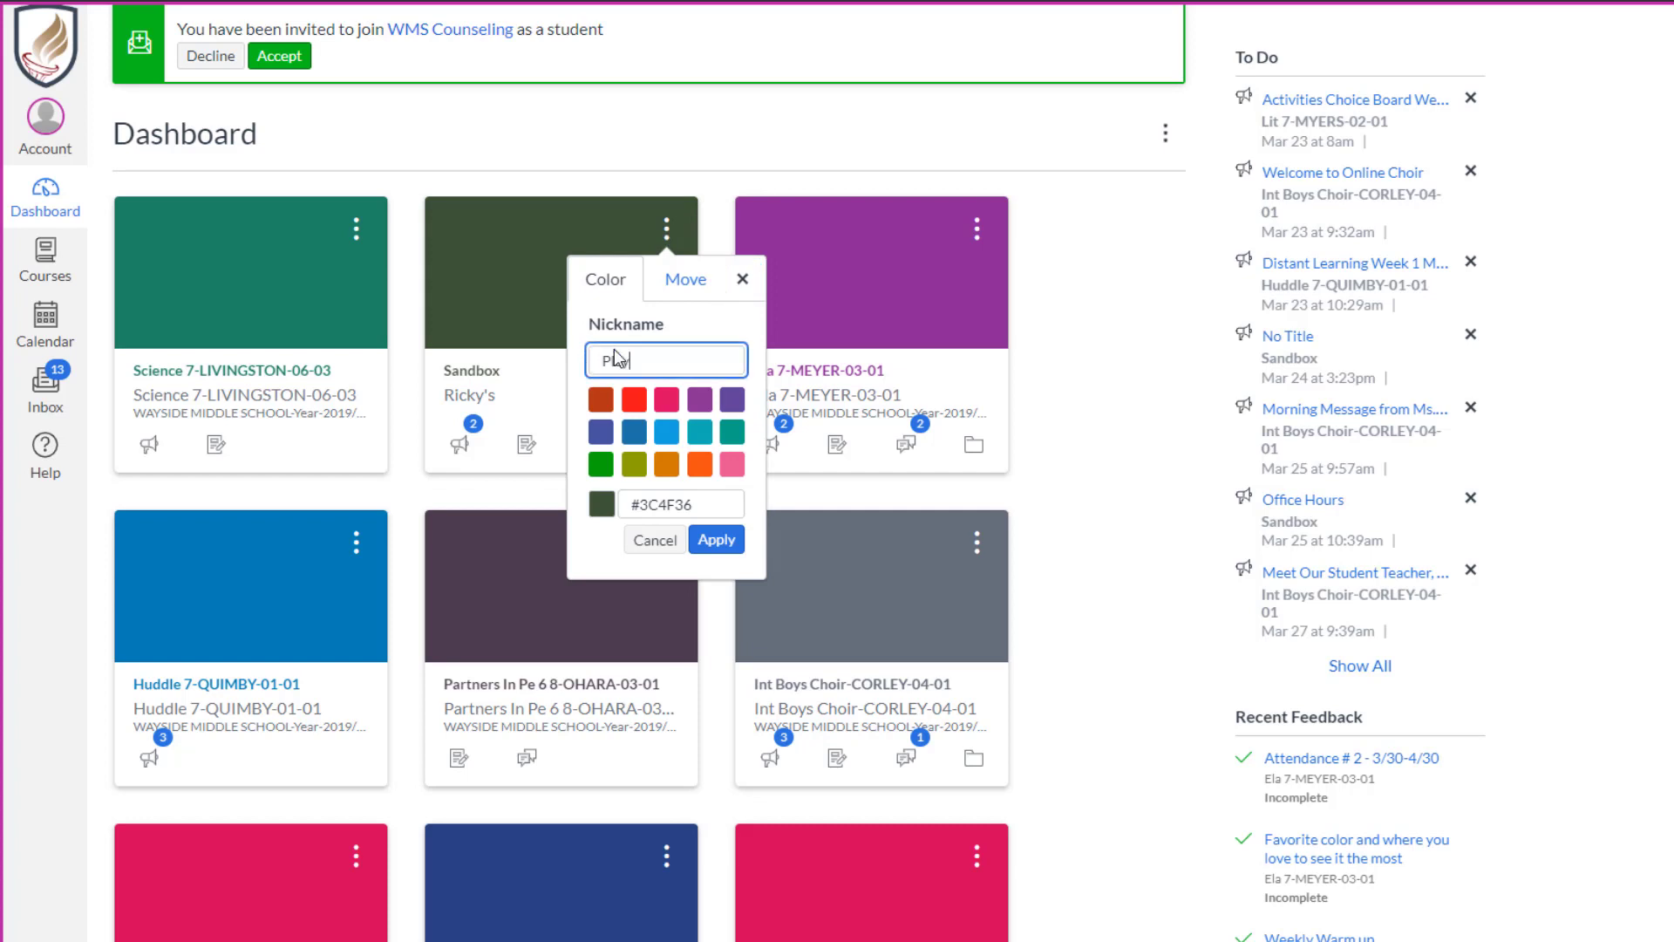
{"action": "type", "text": "yground Course"}
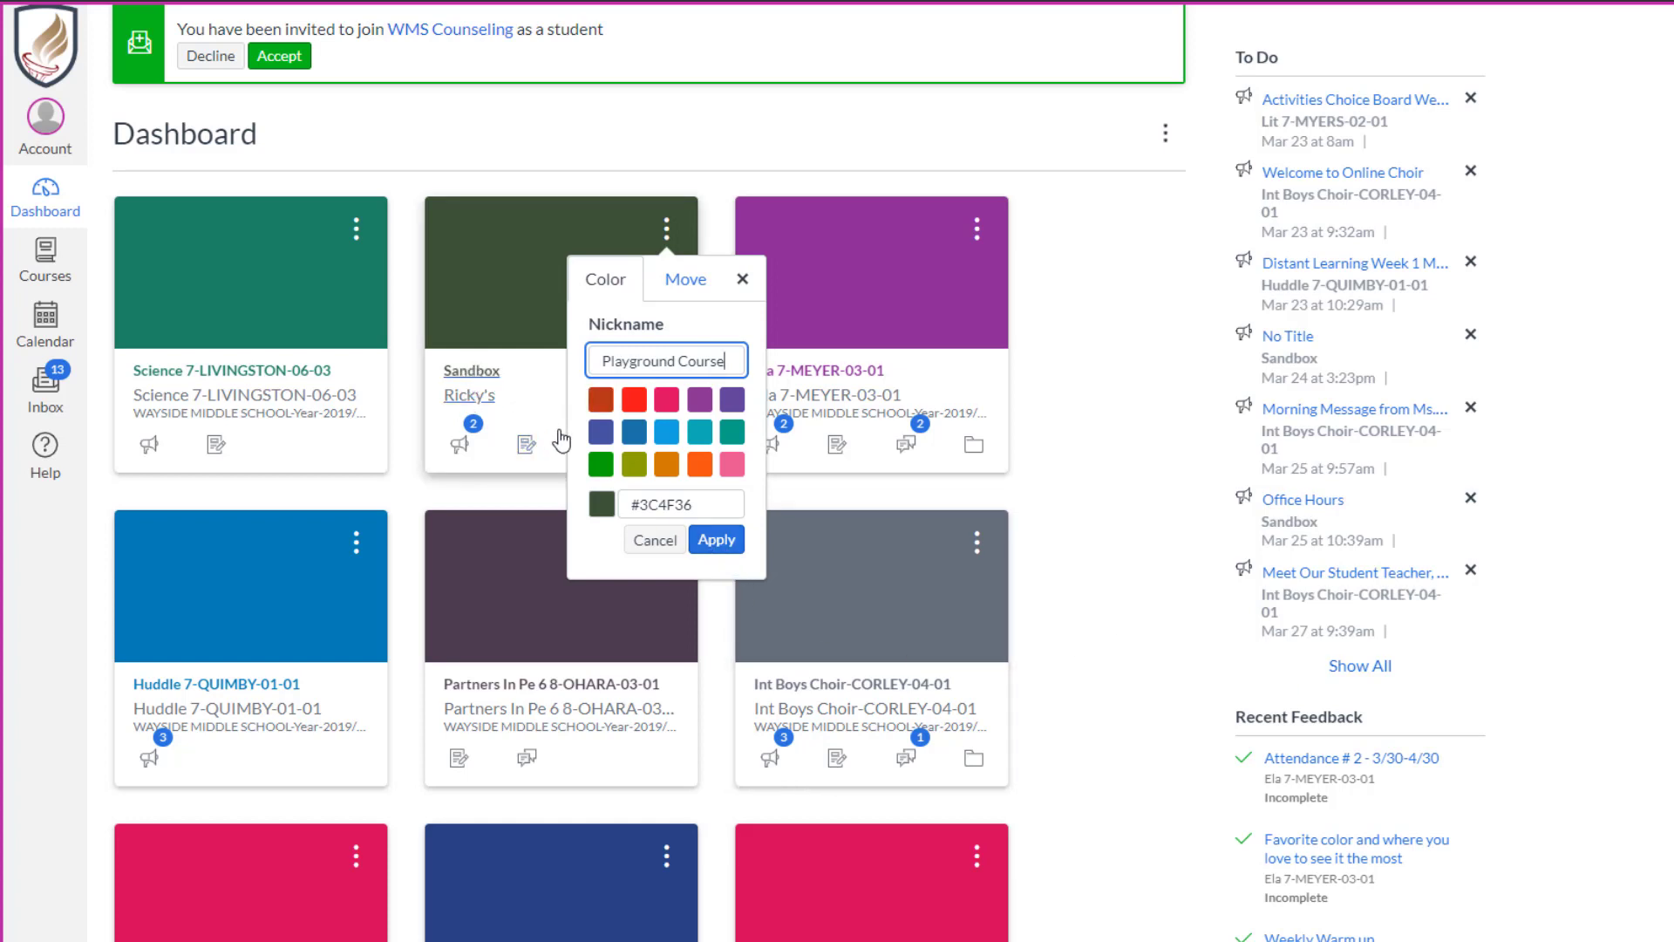
{"action": "left_click", "coordinate": [668, 436]}
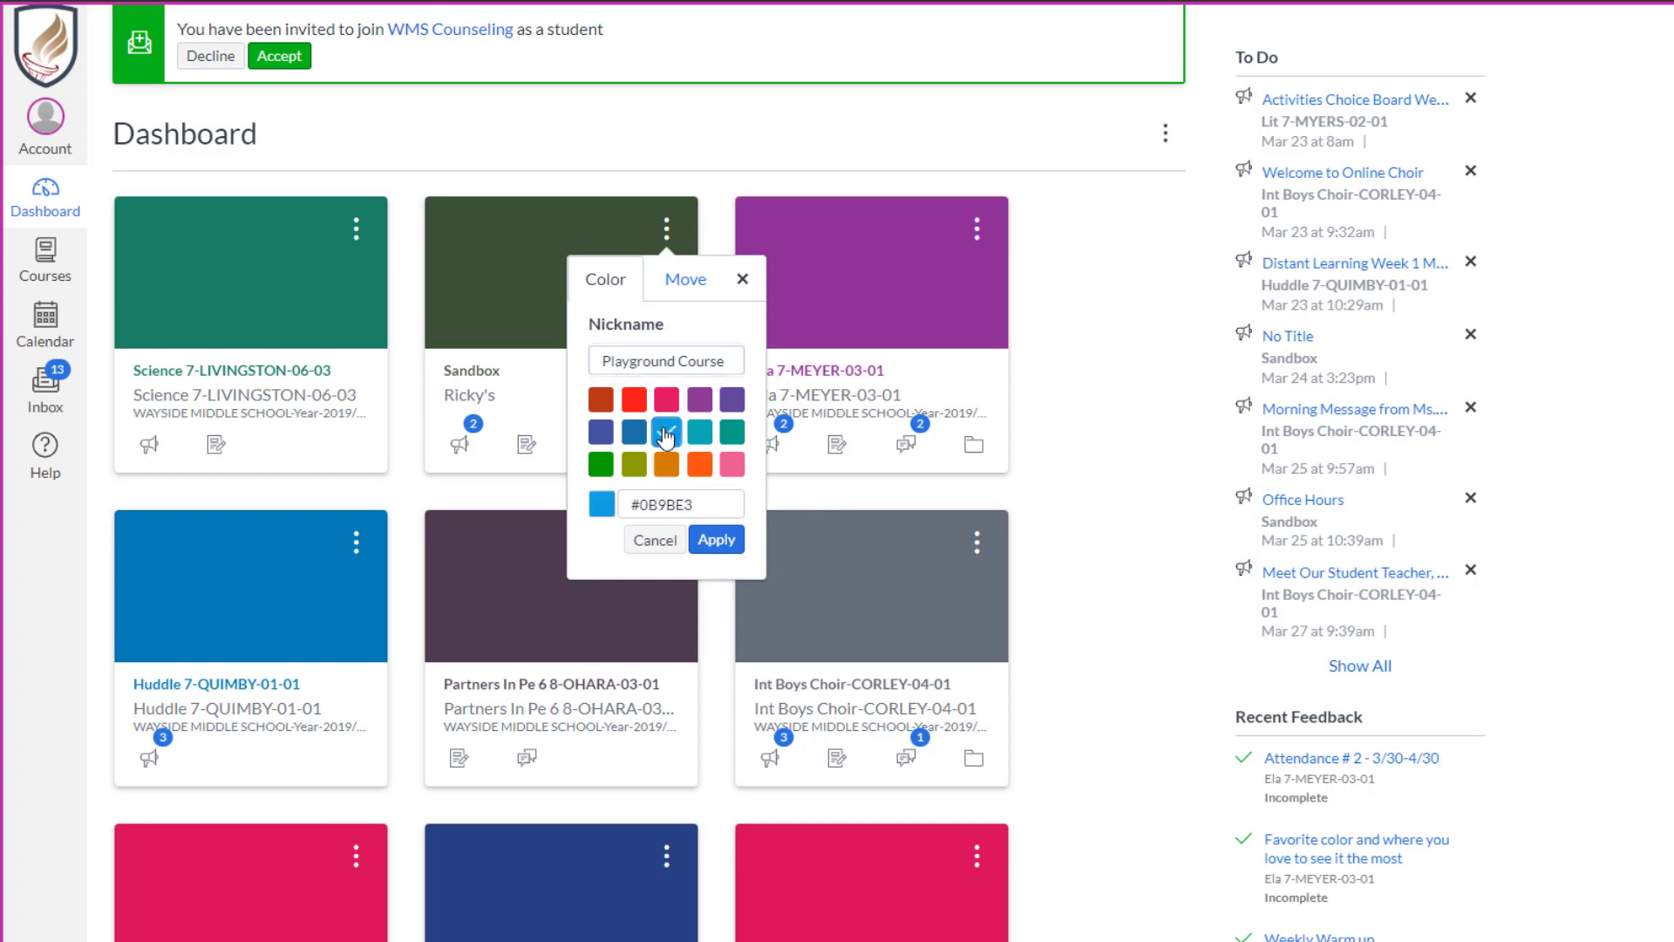
{"action": "left_click", "coordinate": [729, 464]}
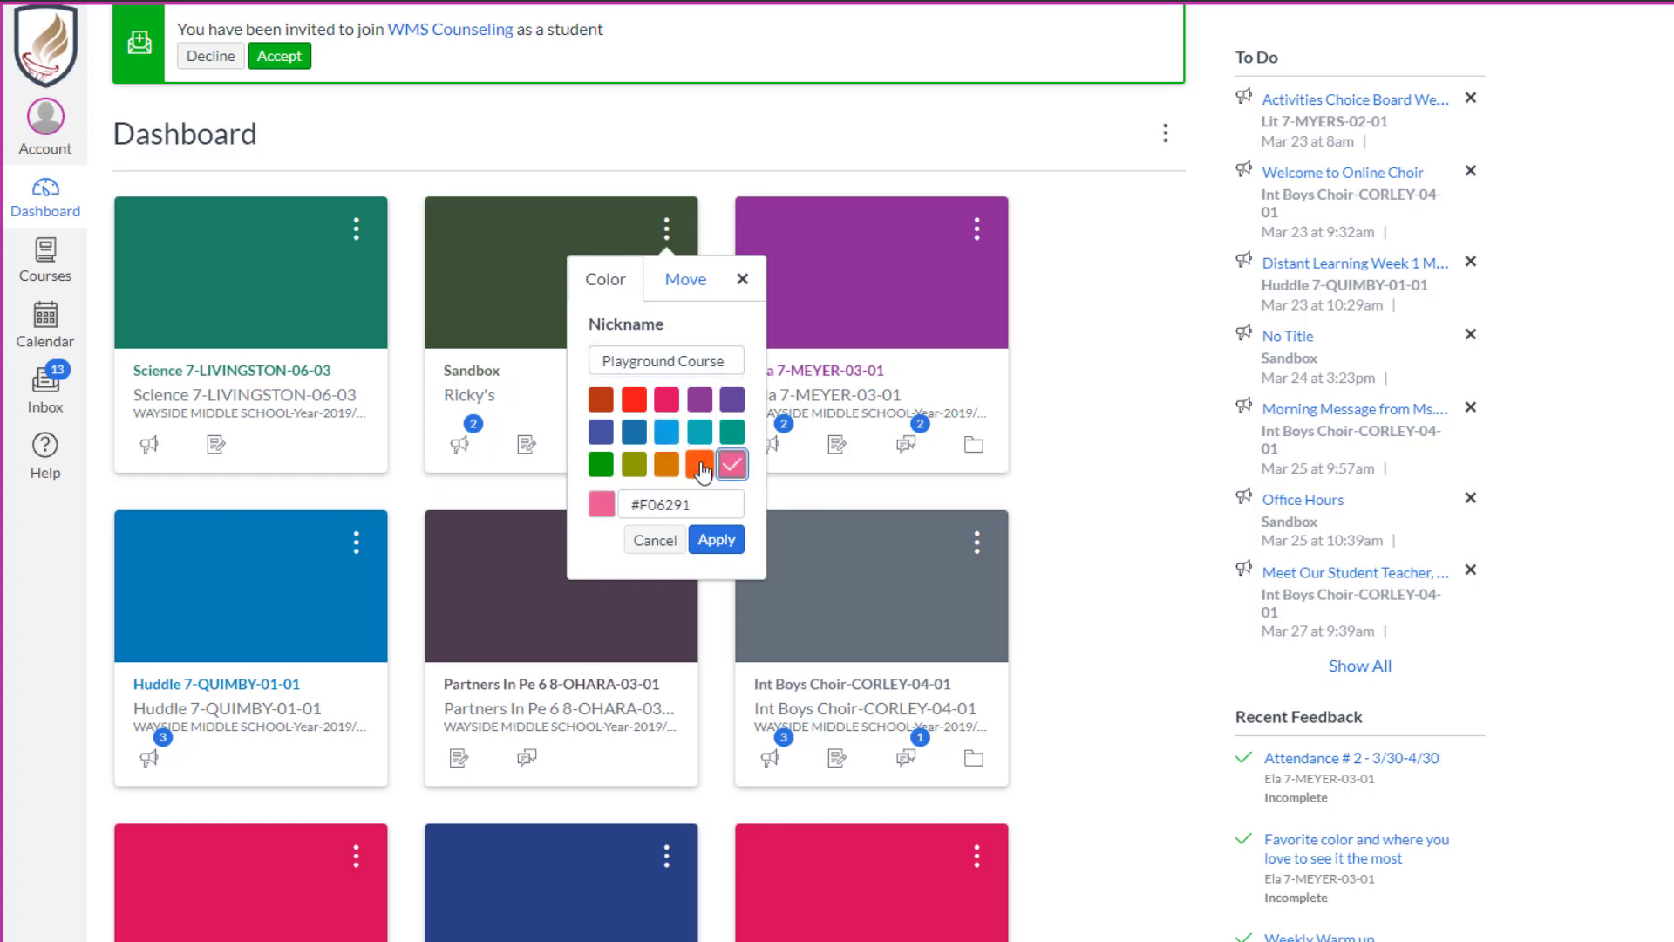
{"action": "left_click", "coordinate": [701, 465]}
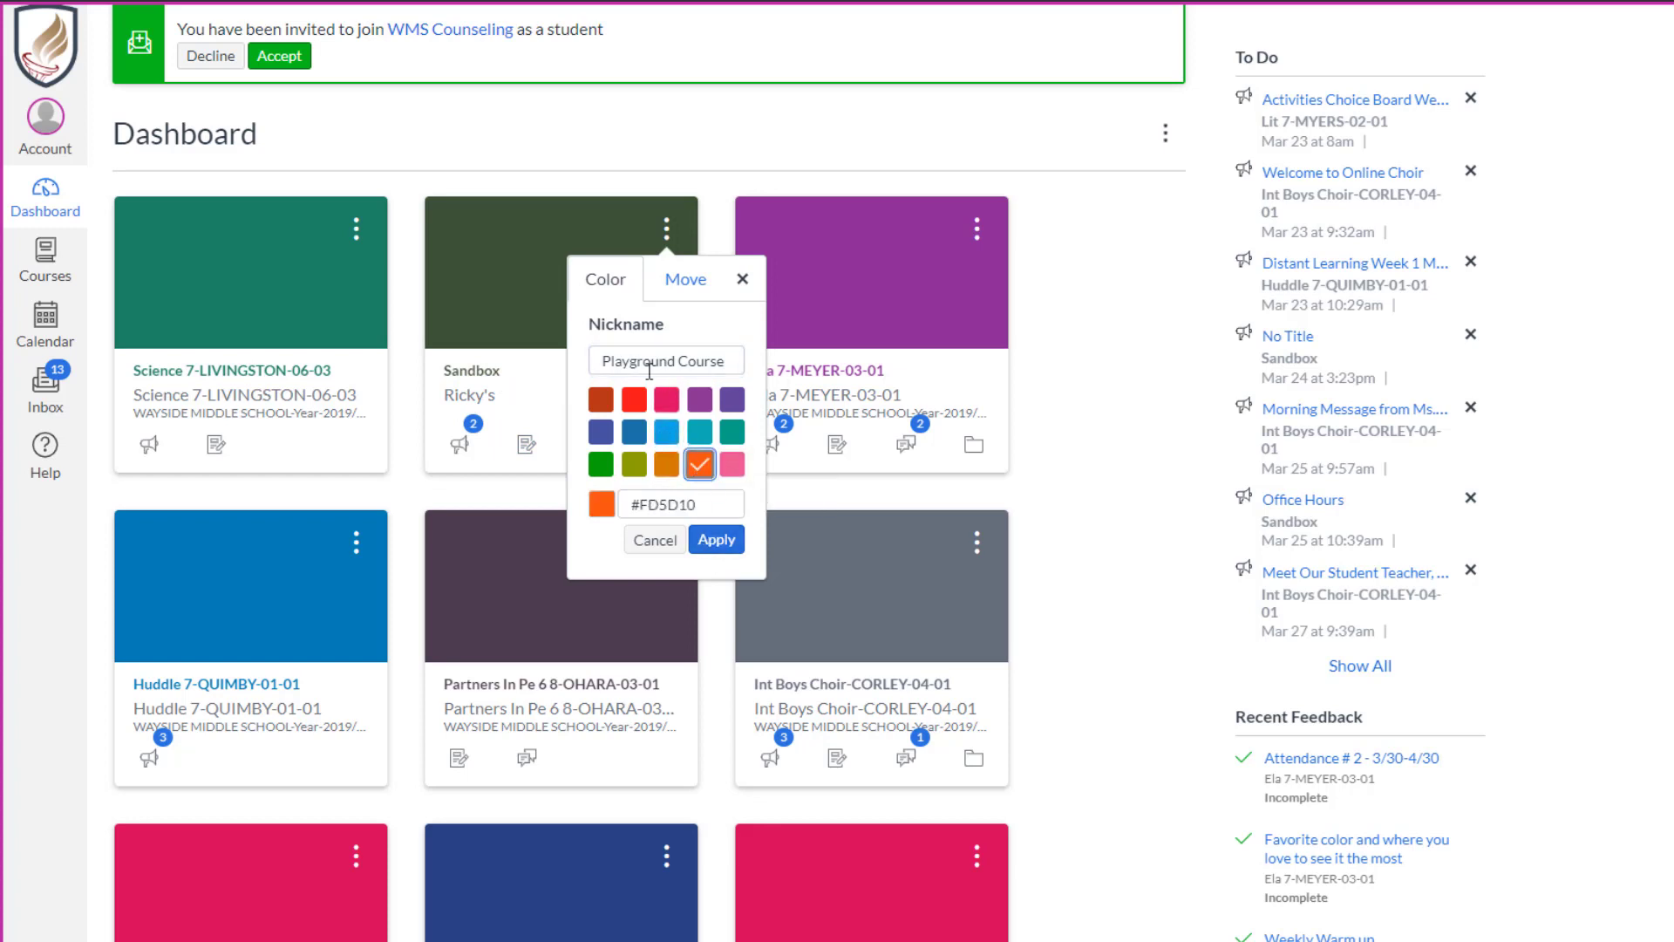
{"action": "left_click", "coordinate": [713, 542]}
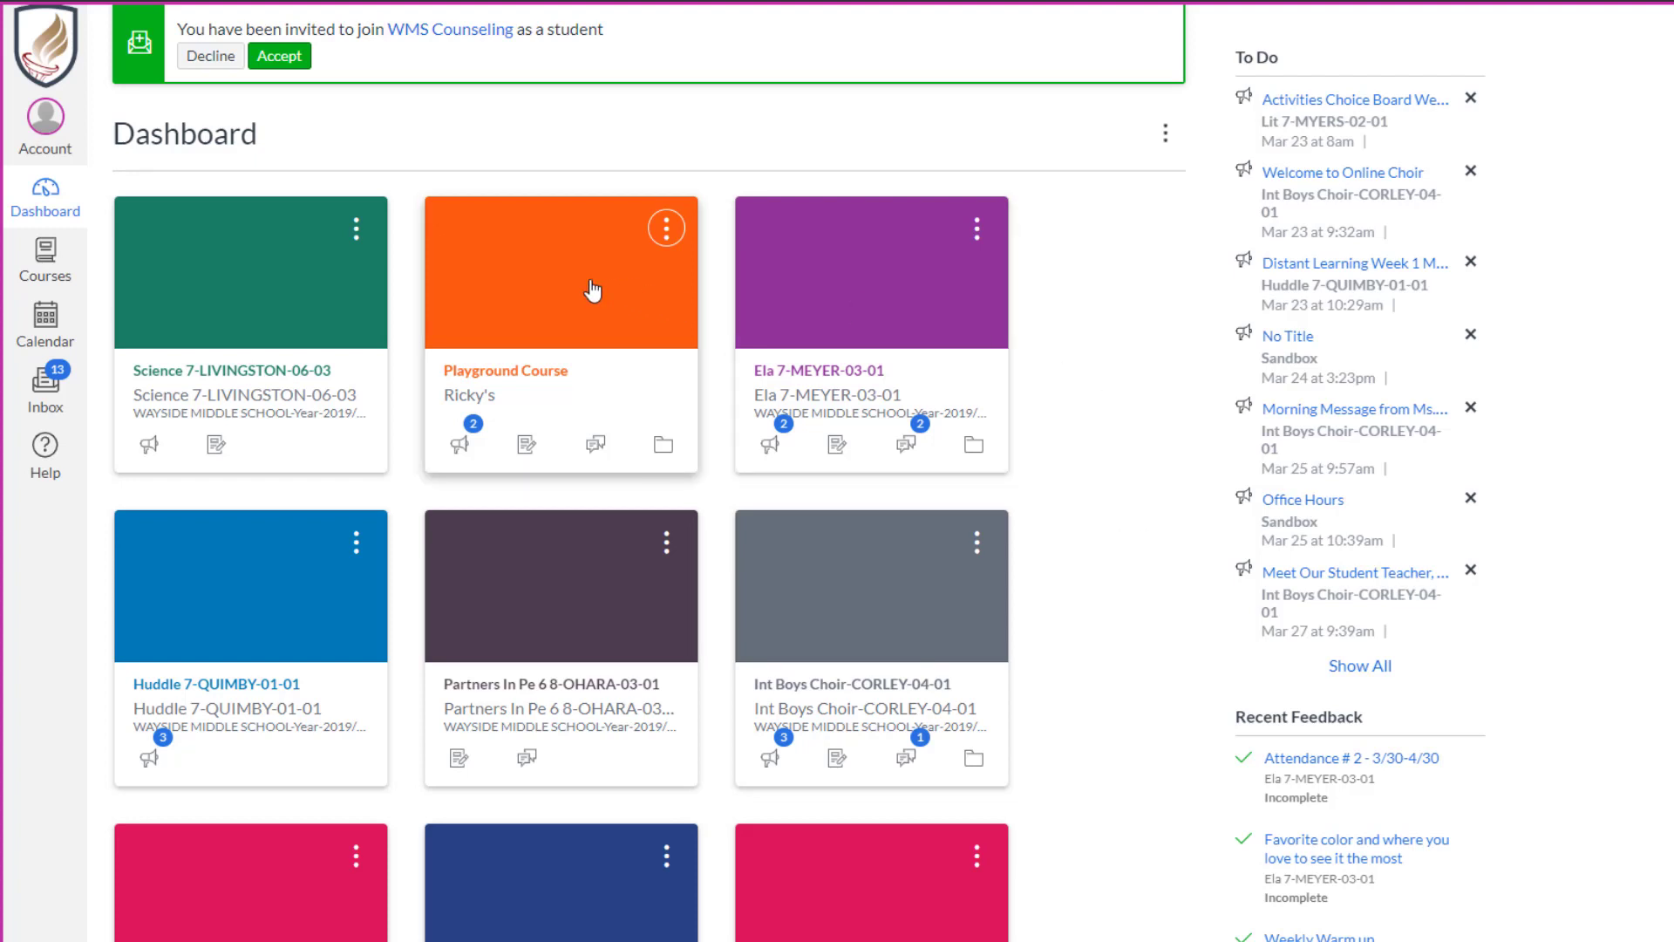
{"action": "left_click_drag", "start_coordinate": [575, 287], "coordinate": [492, 293]}
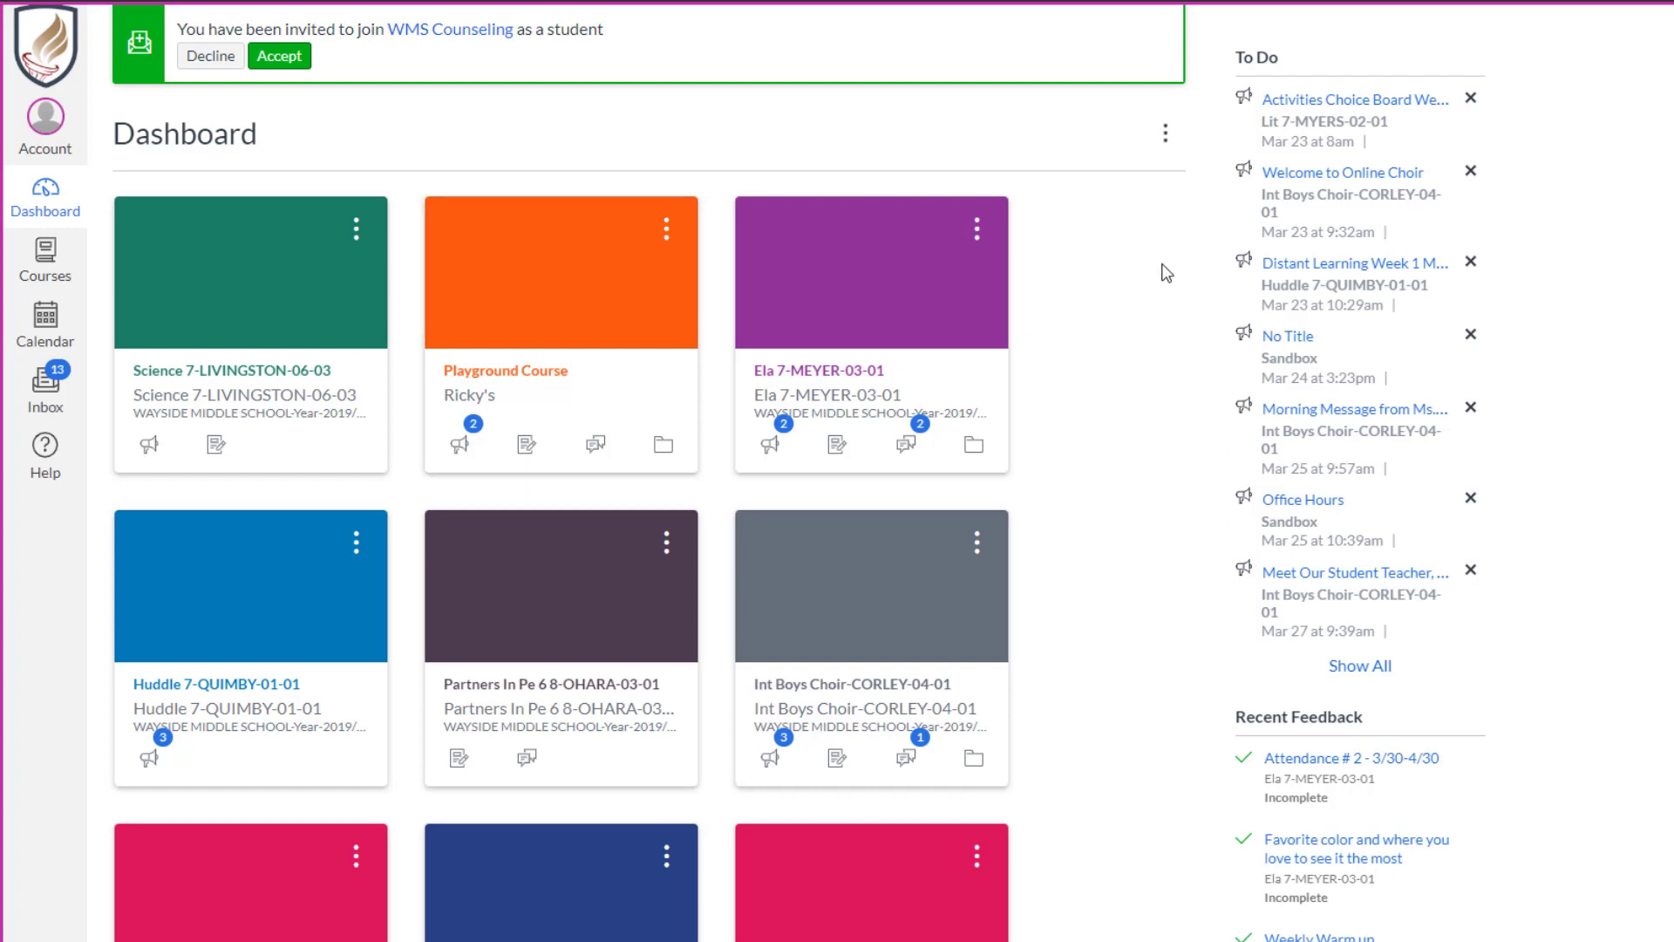
{"action": "left_click", "coordinate": [1166, 141]}
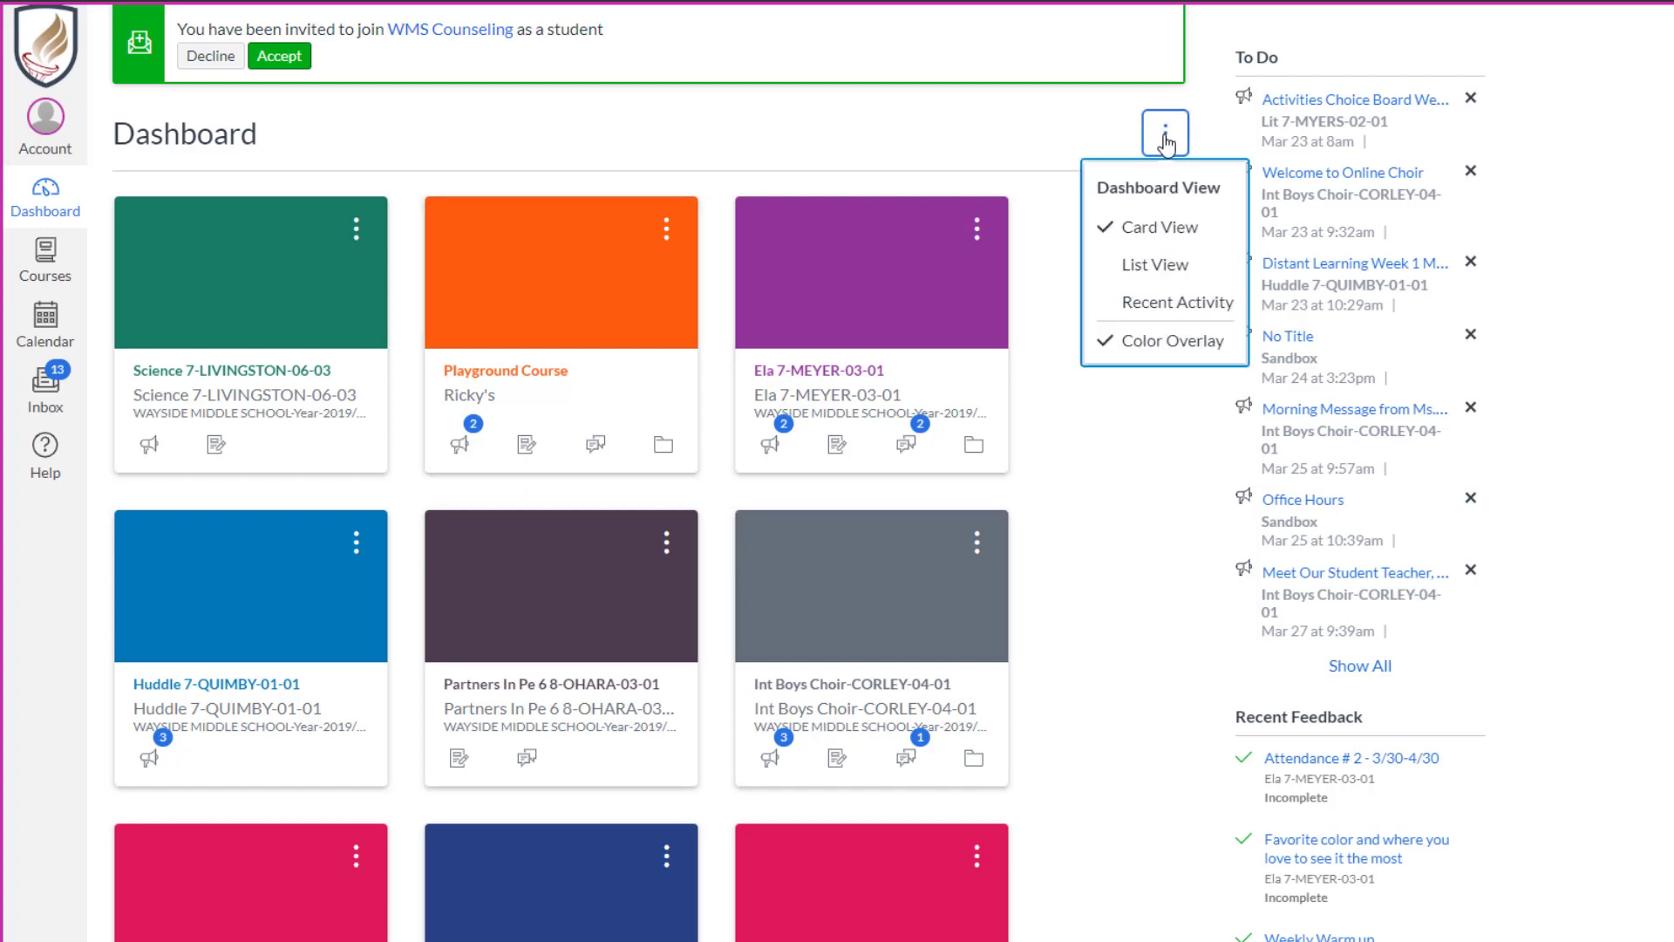
{"action": "left_click", "coordinate": [1166, 277]}
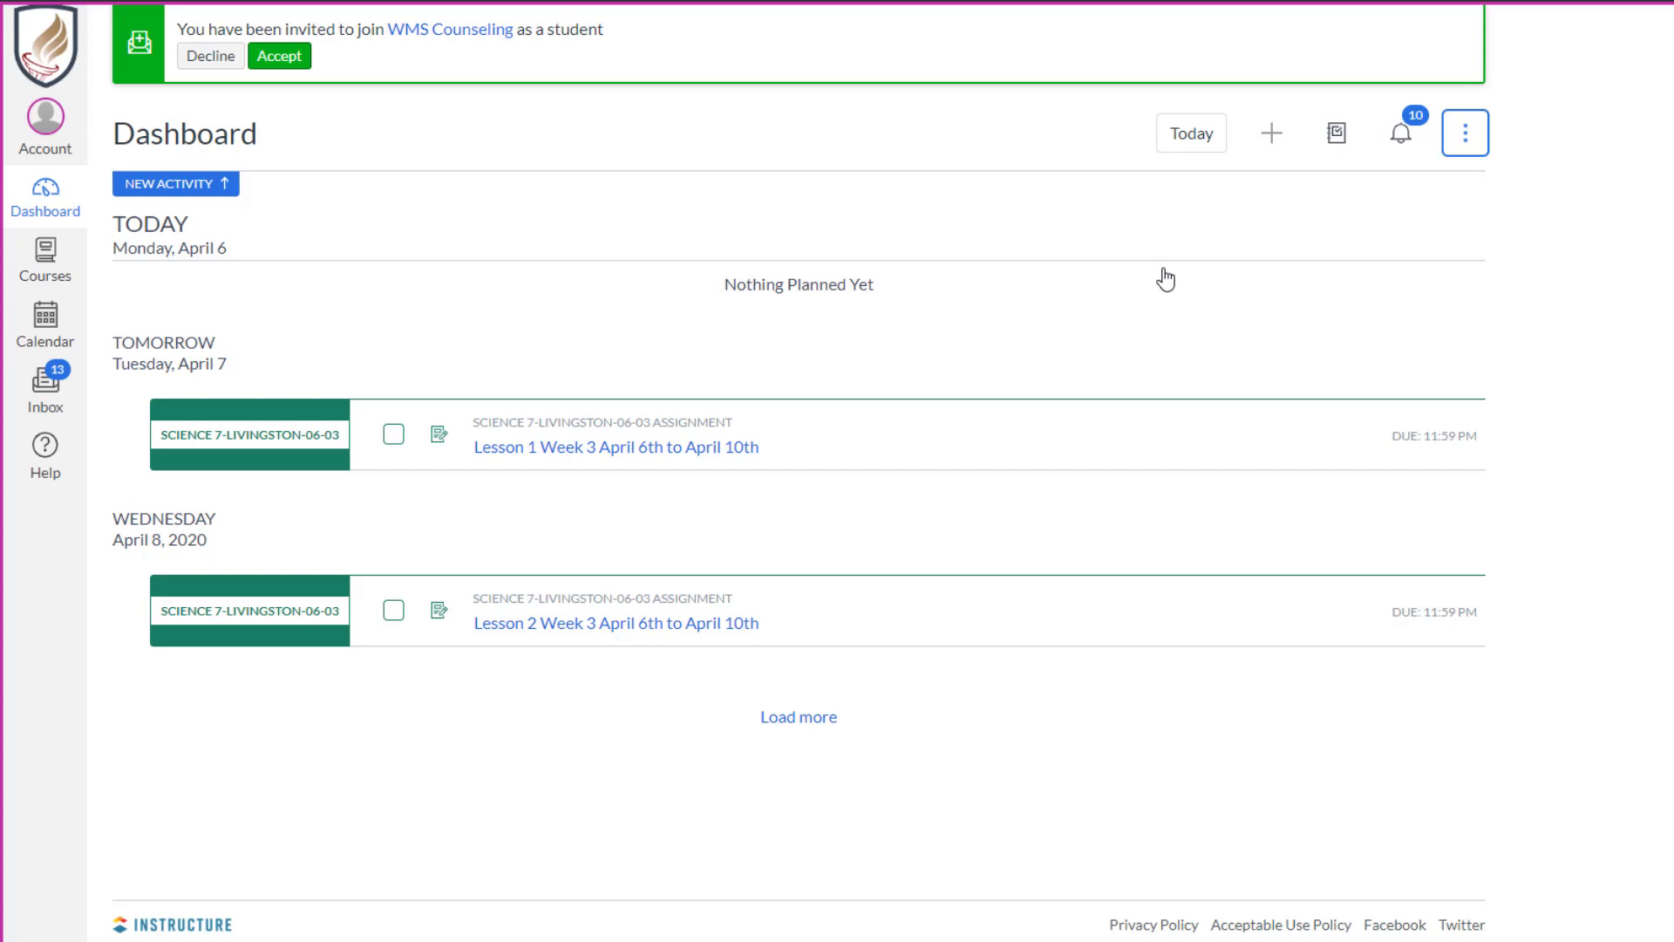
{"action": "left_click", "coordinate": [1465, 138]}
{"action": "left_click", "coordinate": [1444, 229]}
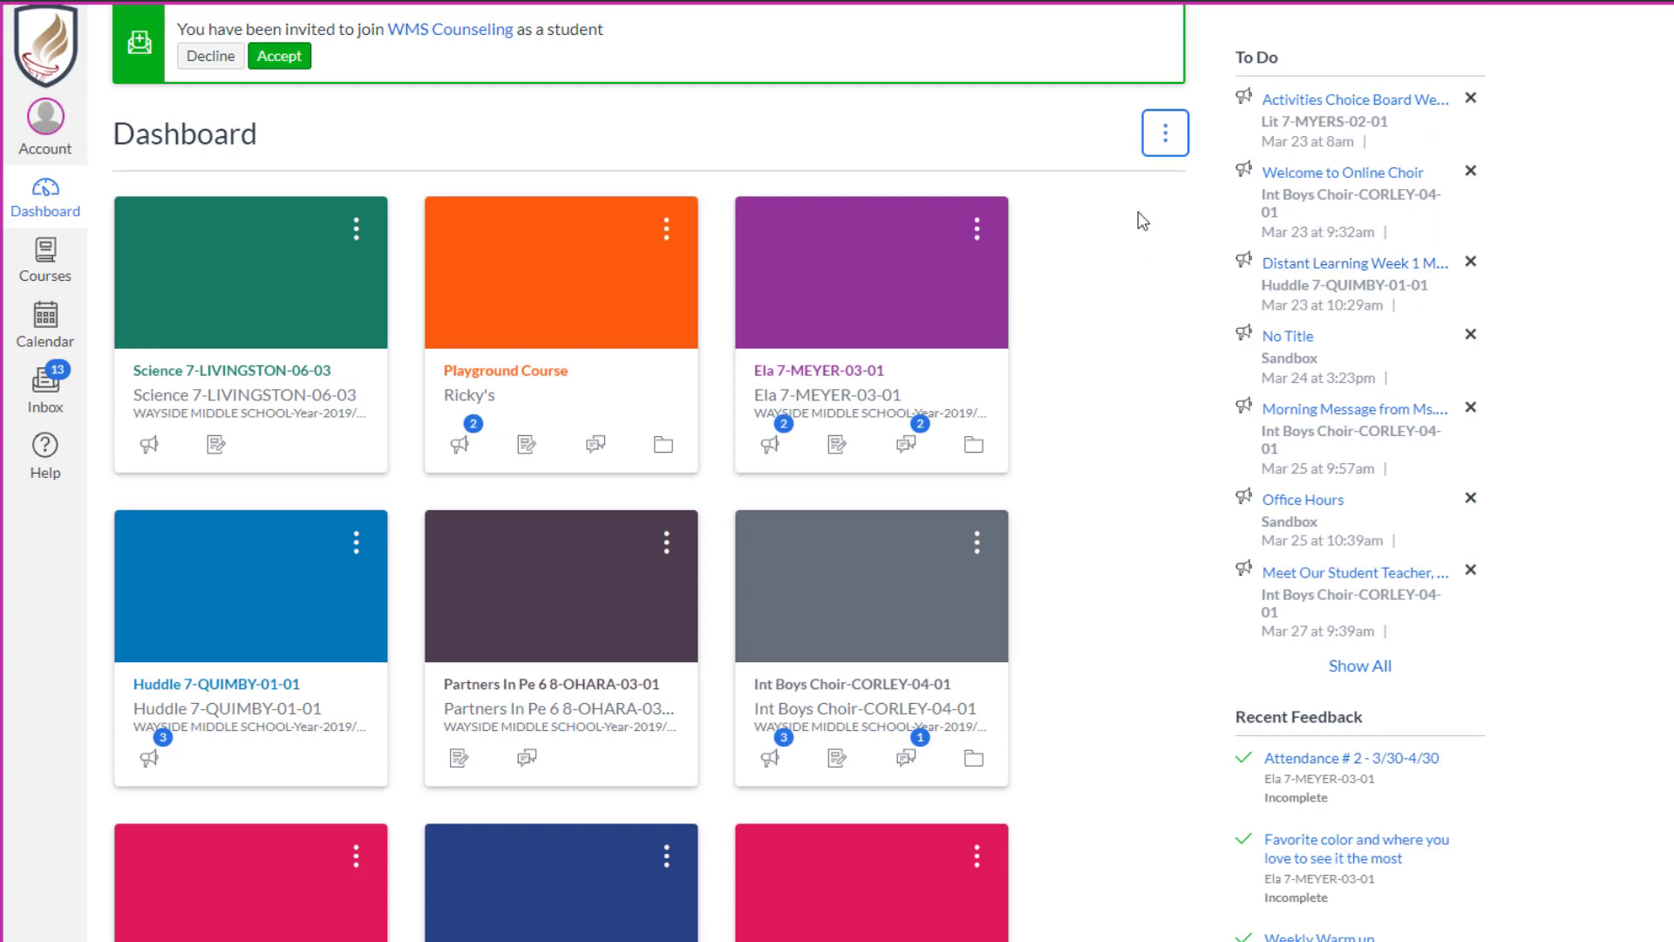
{"action": "scroll", "coordinate": [1142, 525], "scroll_direction": "down", "scroll_amount": 3}
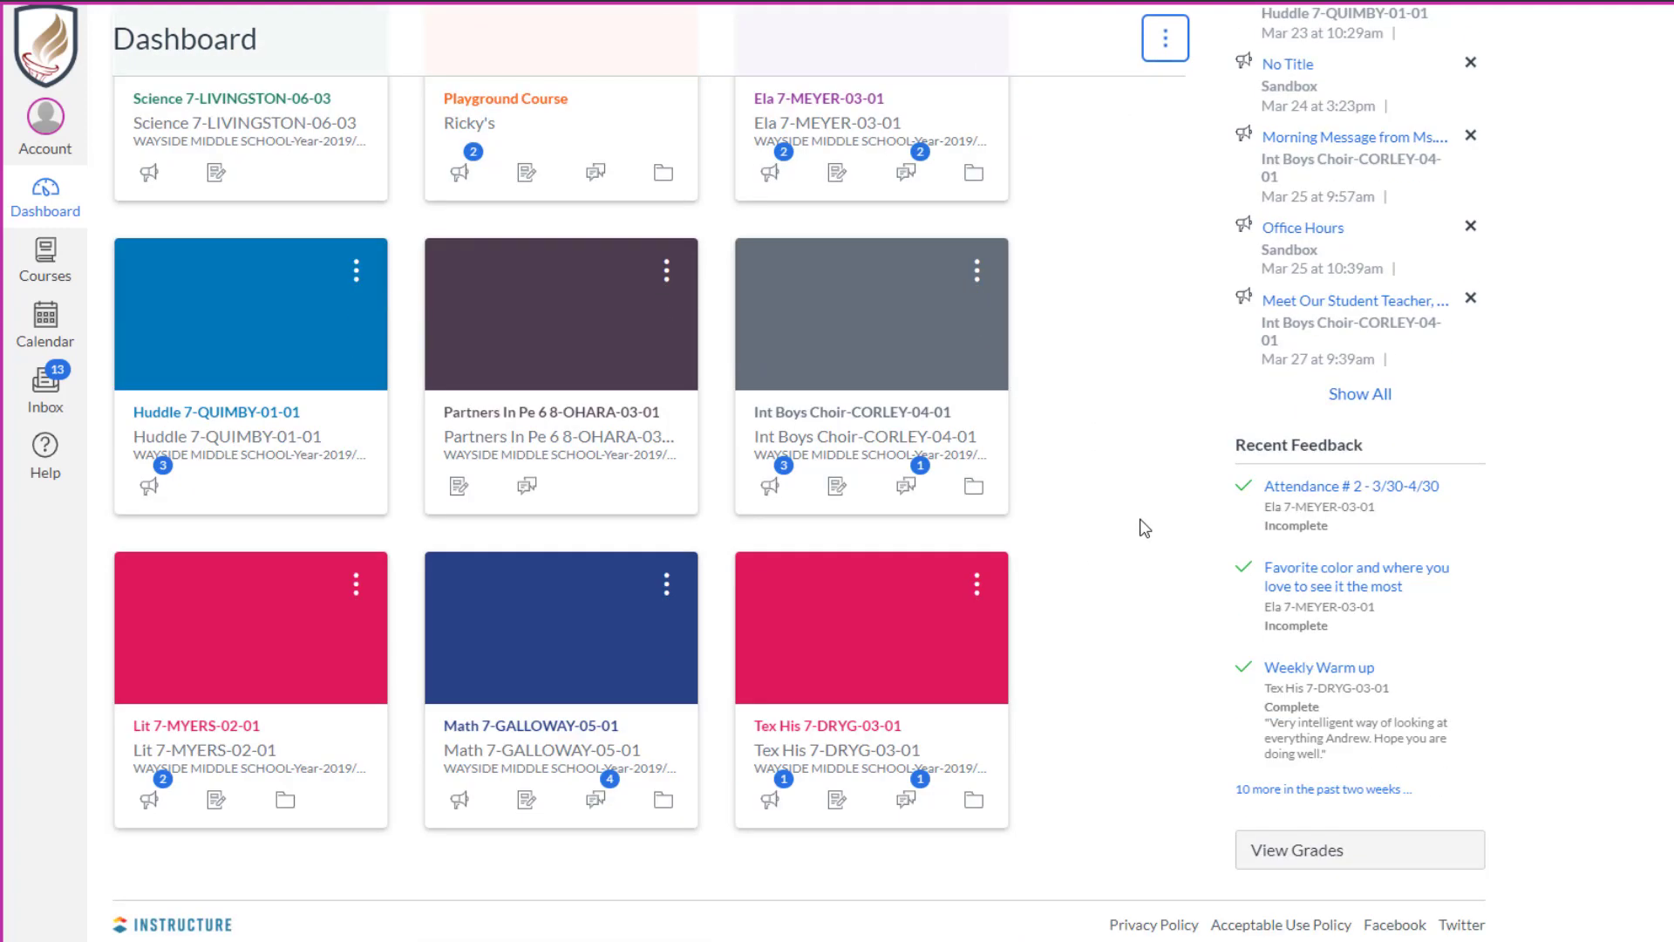
{"action": "scroll", "coordinate": [1140, 523], "scroll_direction": "up", "scroll_amount": 3}
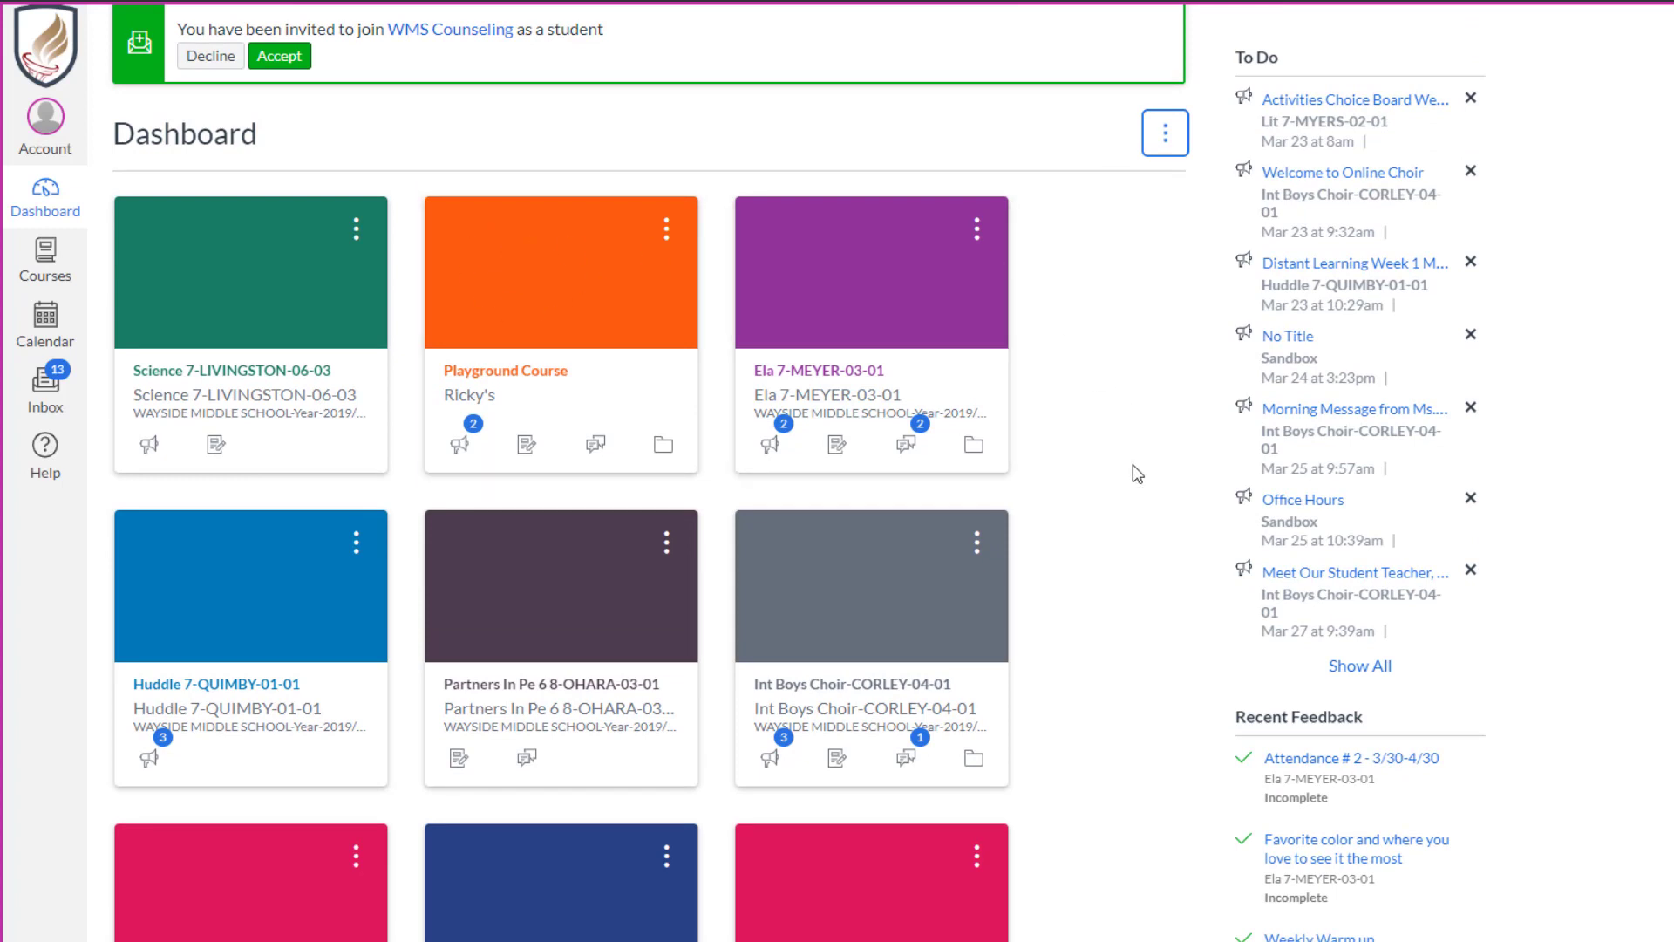
Turn the course card colour overlay off and back on, then review the dashboard cards
{"action": "left_click", "coordinate": [1168, 137]}
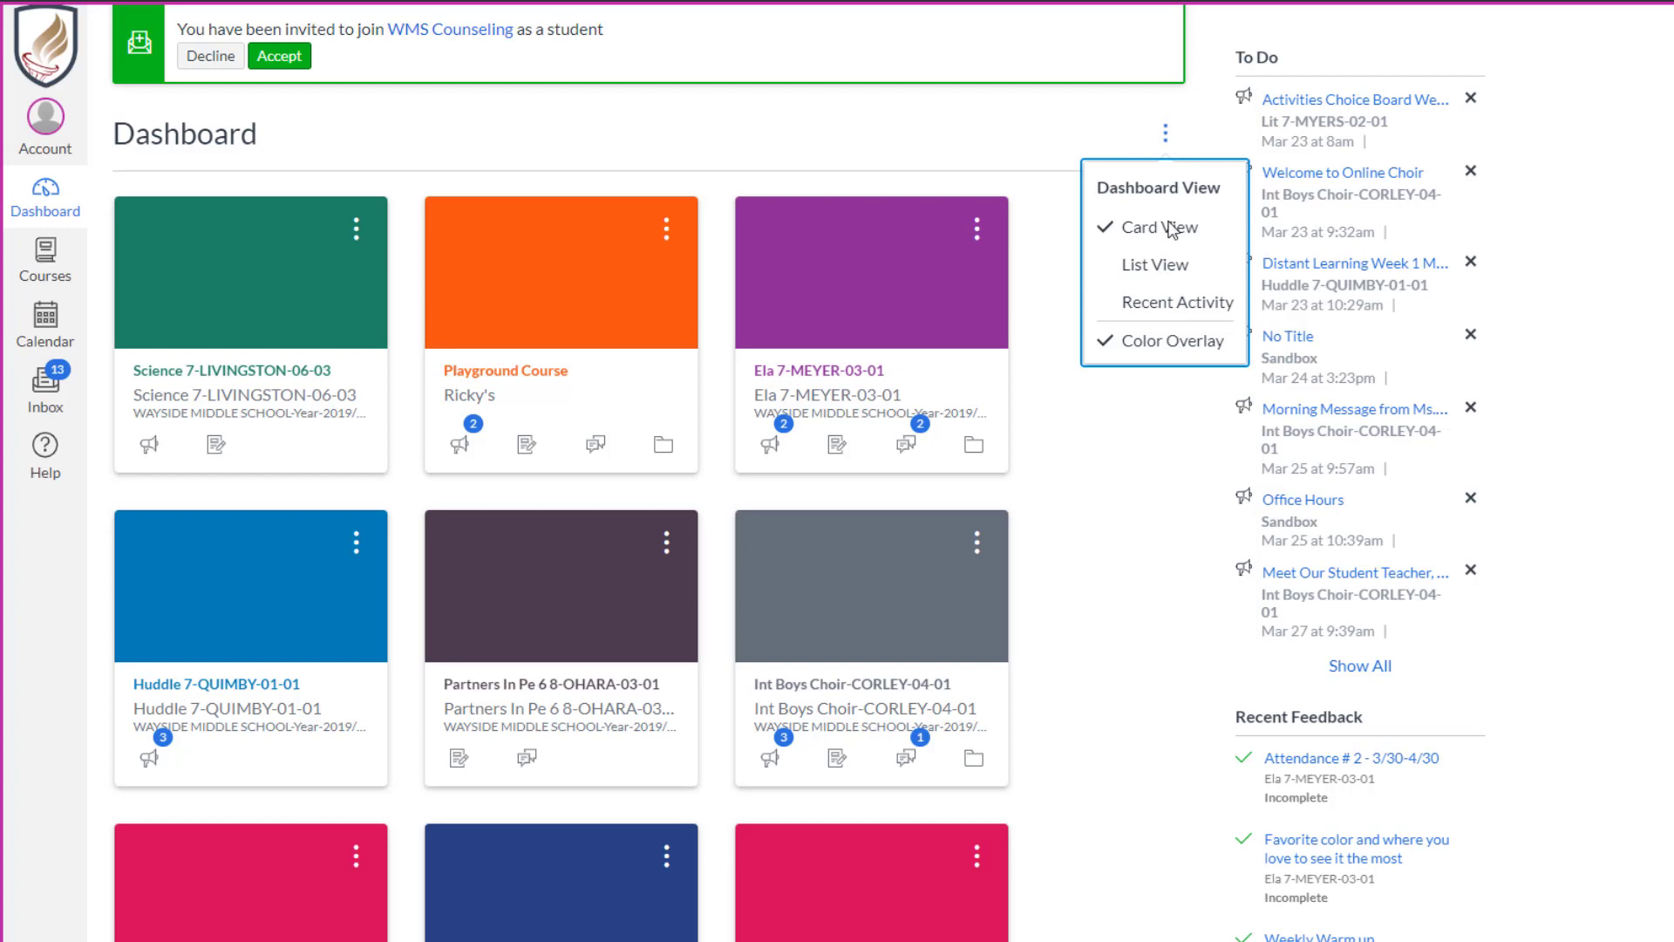
{"action": "left_click", "coordinate": [1104, 347]}
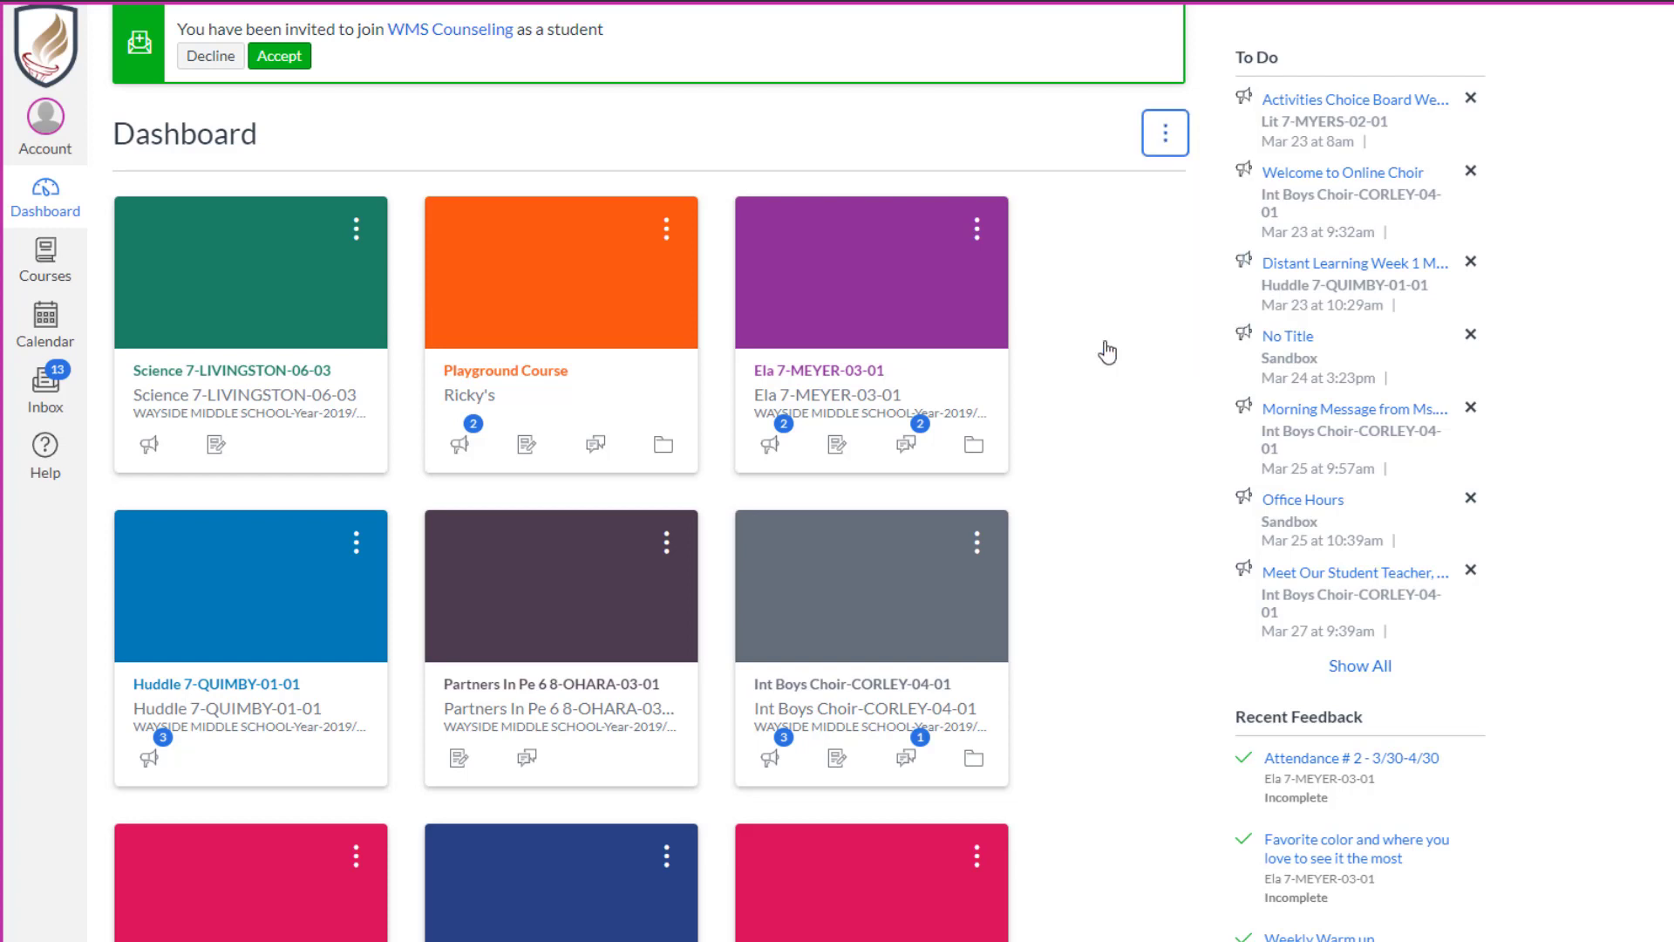
{"action": "left_click", "coordinate": [1165, 134]}
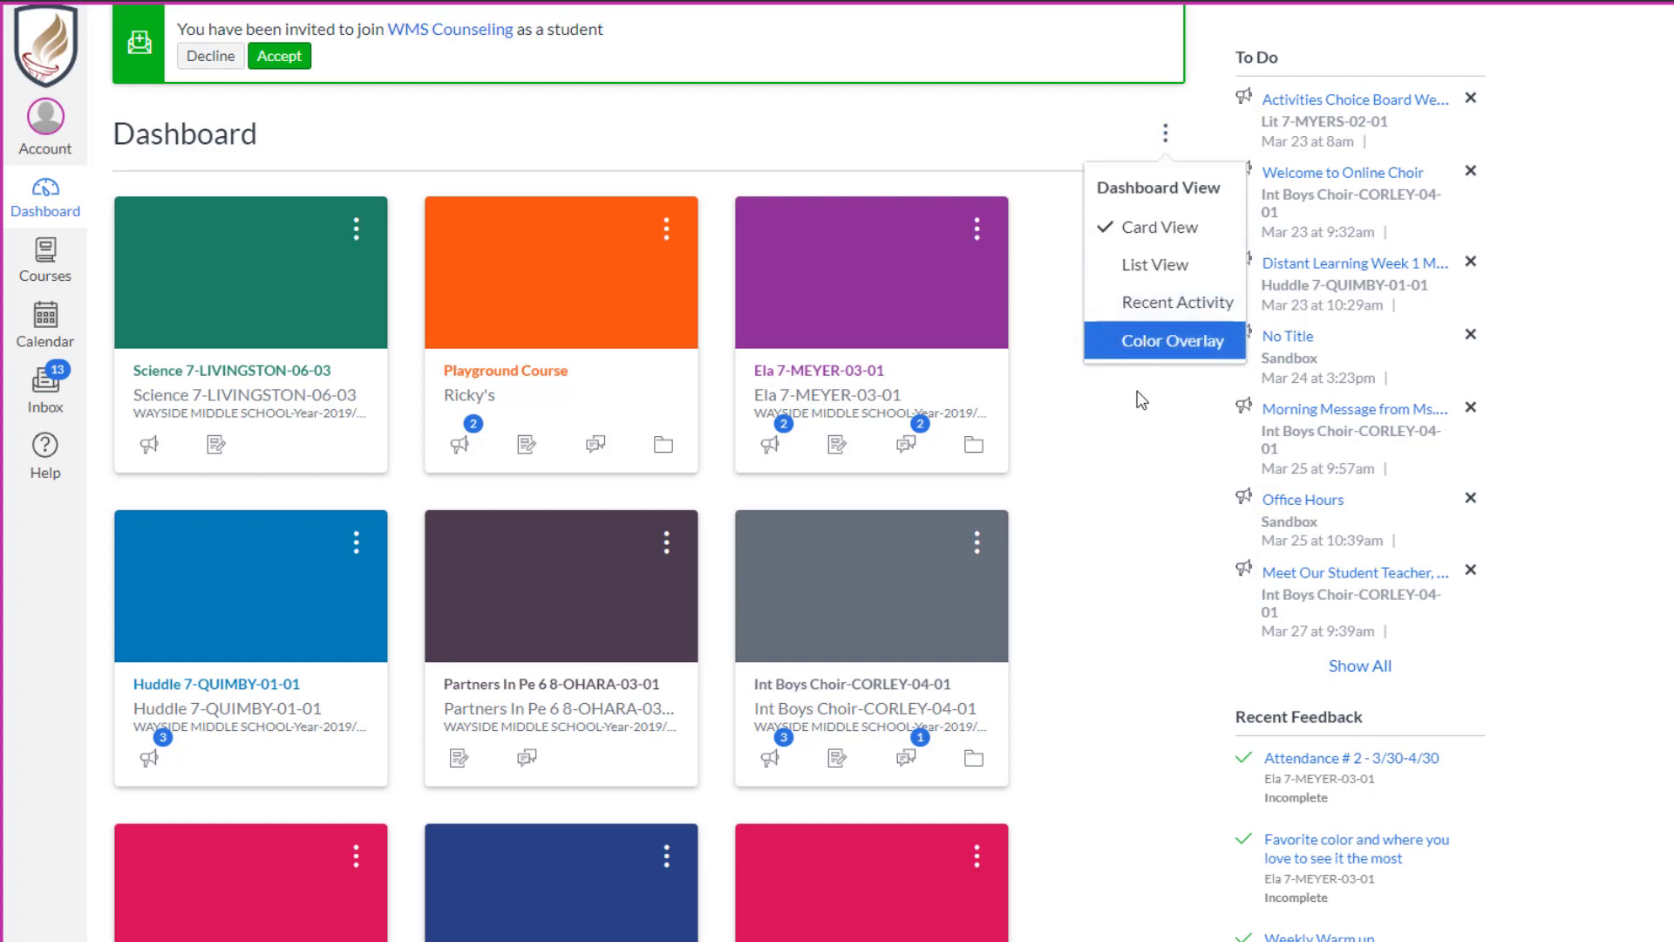
{"action": "left_click", "coordinate": [1149, 349]}
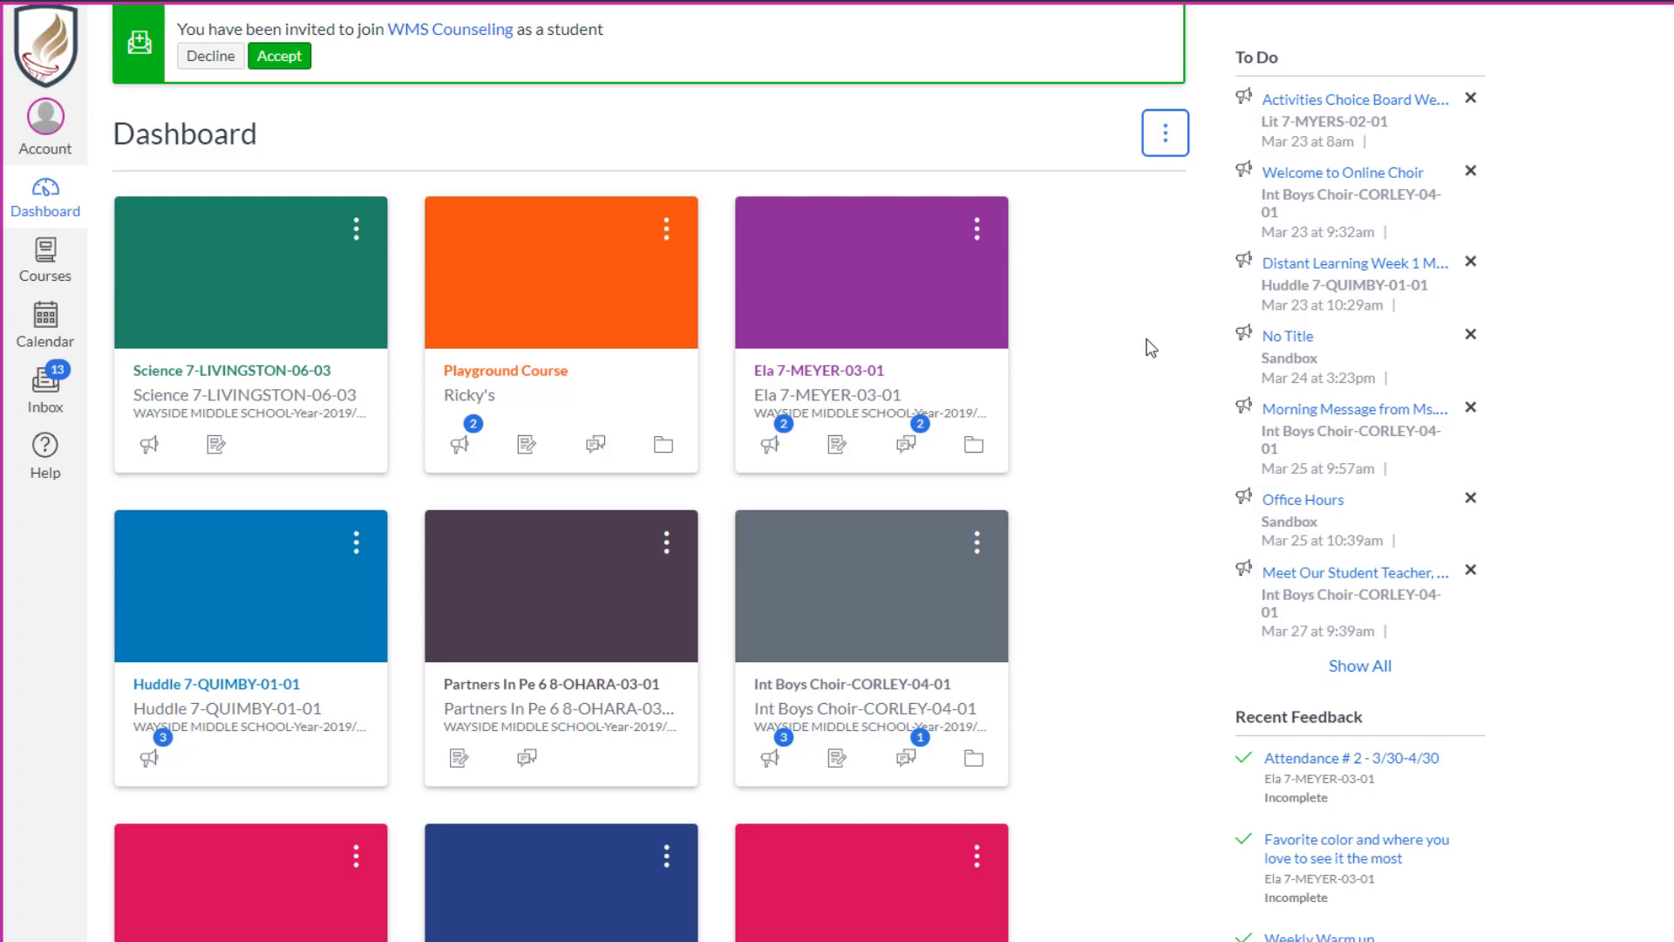
{"action": "scroll", "coordinate": [1106, 475], "scroll_direction": "down", "scroll_amount": 3}
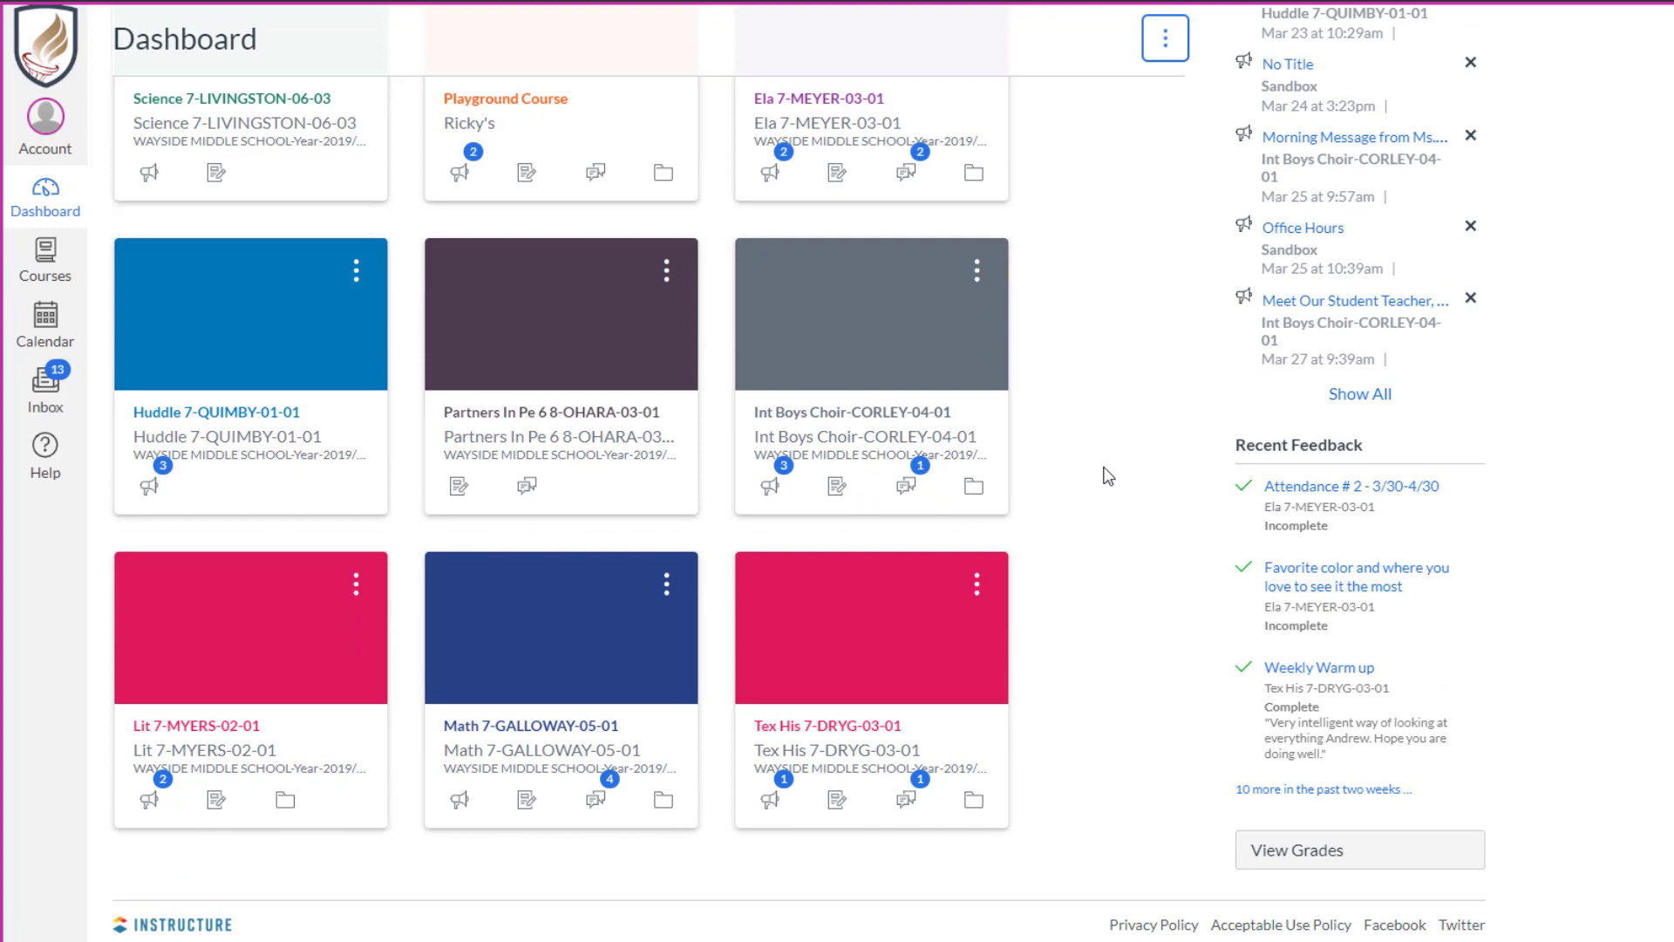
{"action": "scroll", "coordinate": [1106, 475], "scroll_direction": "up", "scroll_amount": 3}
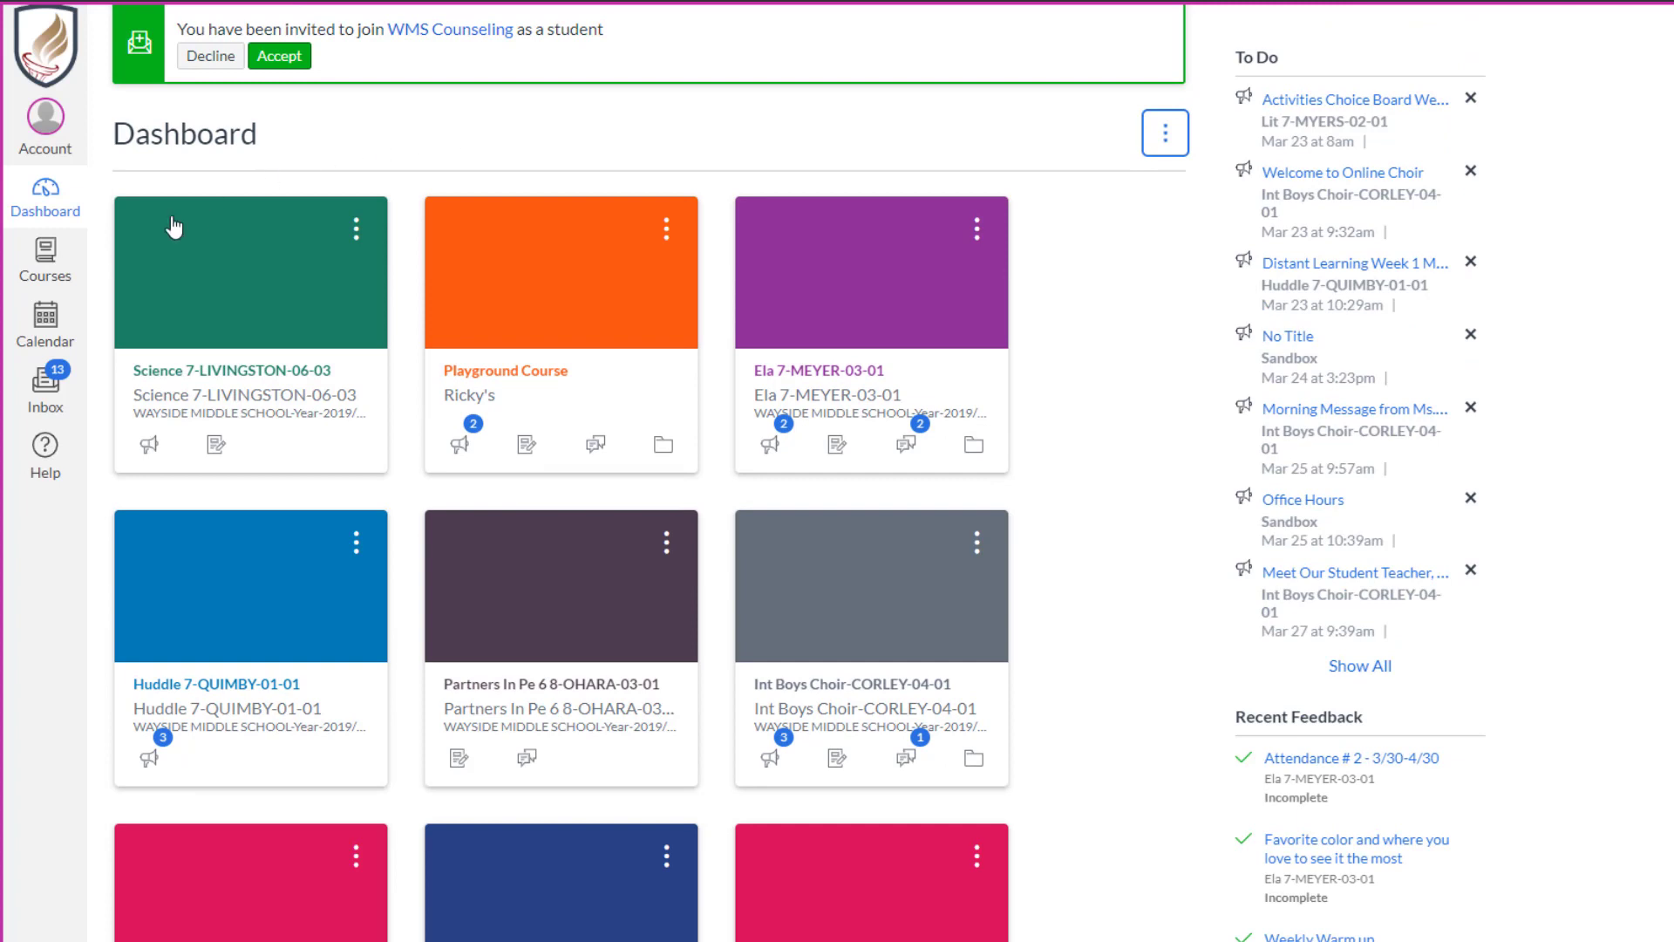
Unstar Tex His, Science, Partners In Pe, Math, Lit, Int Boys Choir and Huddle, then check the dashboard
{"action": "left_click", "coordinate": [45, 259]}
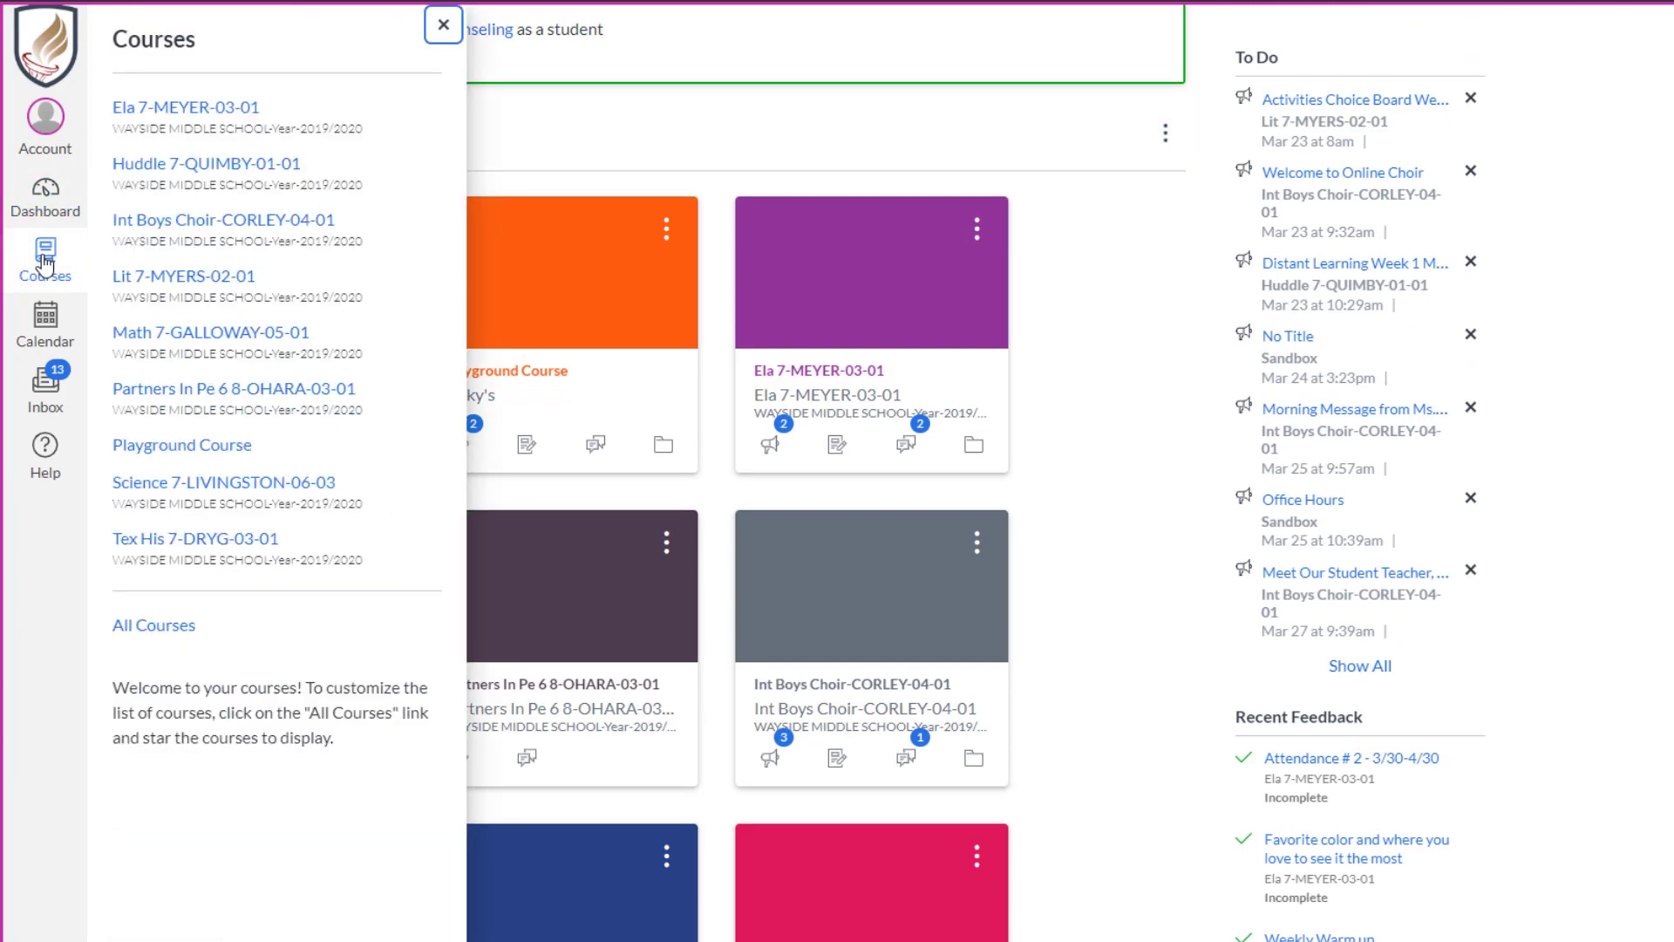
{"action": "left_click", "coordinate": [153, 637]}
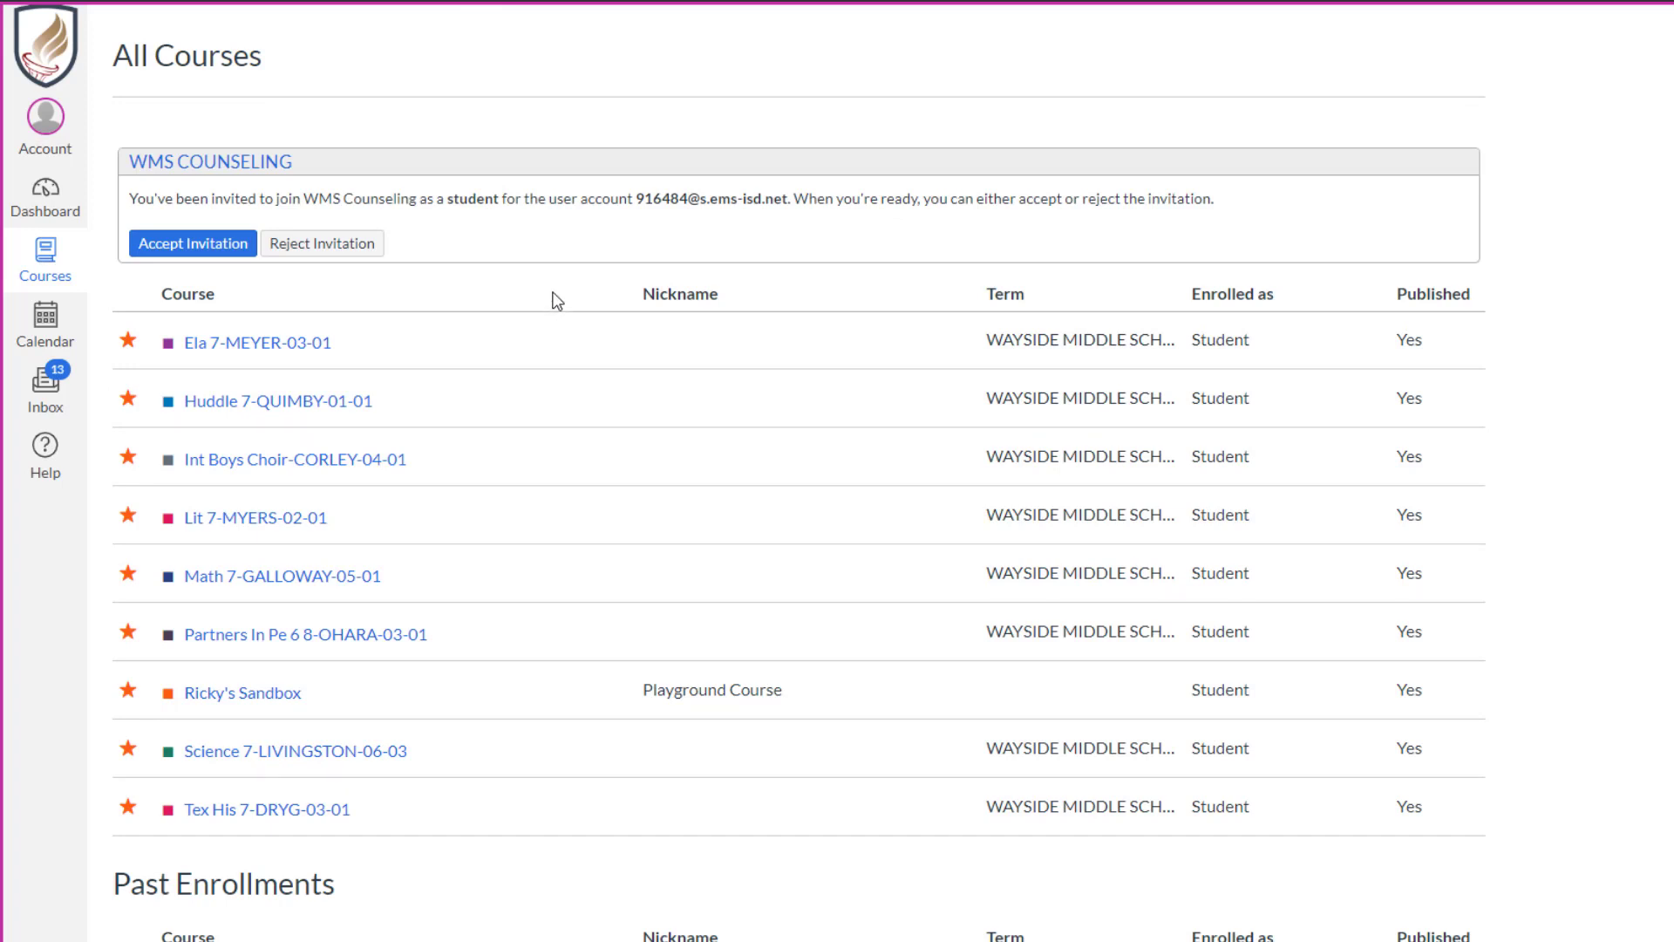
{"action": "scroll", "coordinate": [554, 300], "scroll_direction": "down", "scroll_amount": 1}
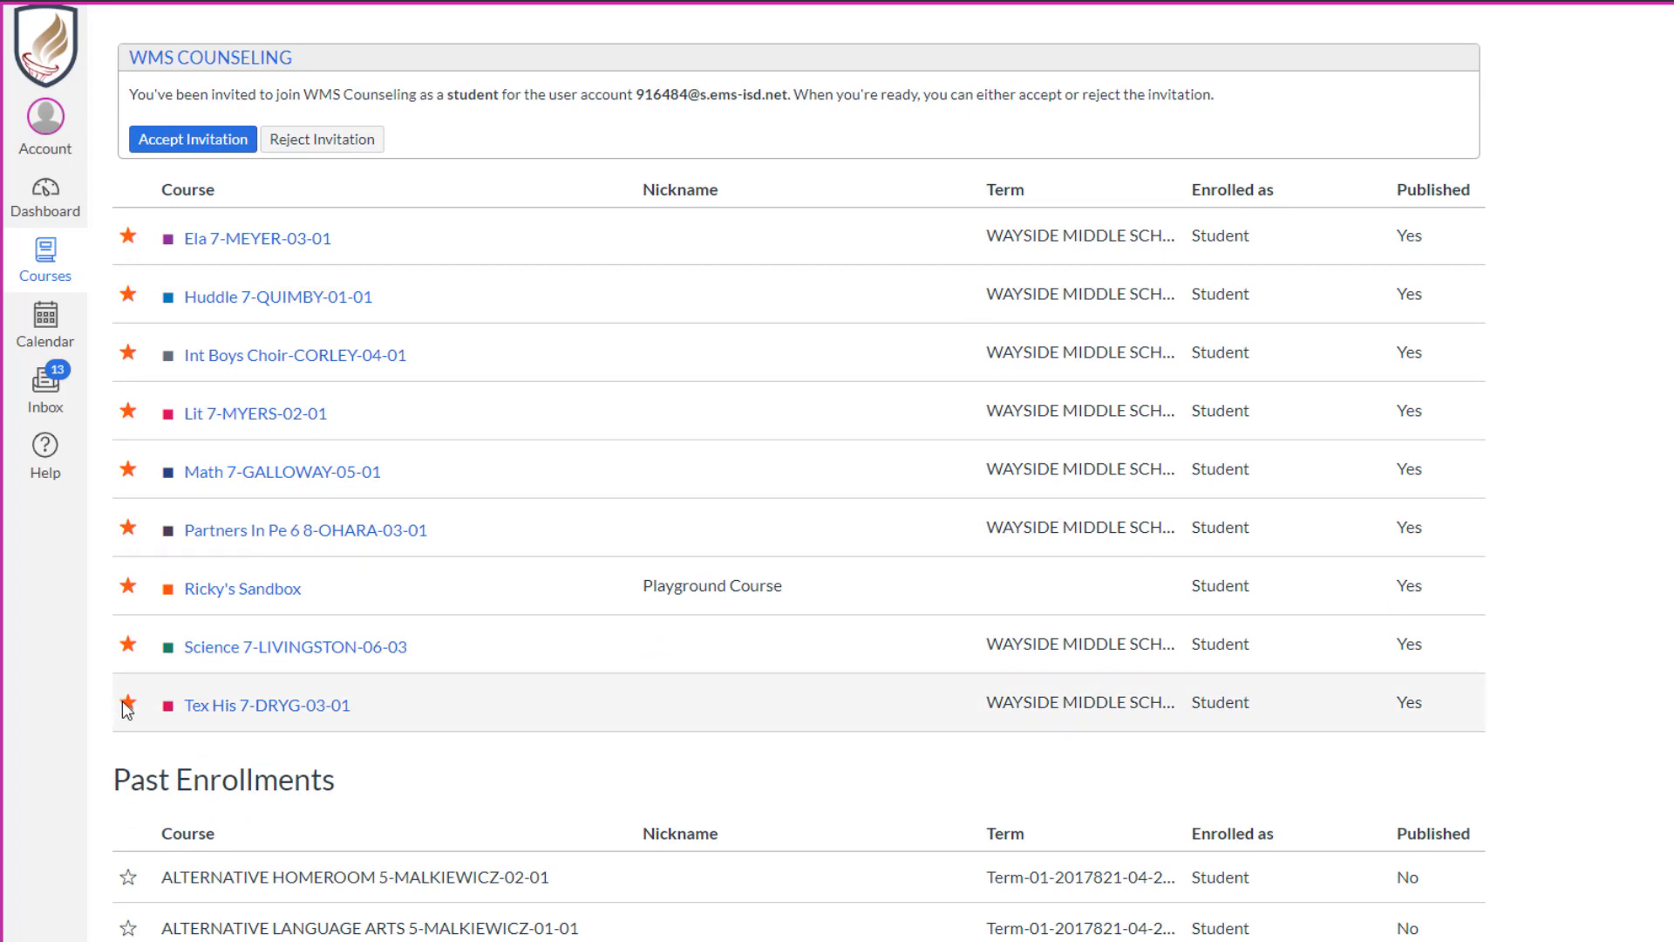
{"action": "left_click", "coordinate": [127, 702]}
{"action": "left_click", "coordinate": [127, 644]}
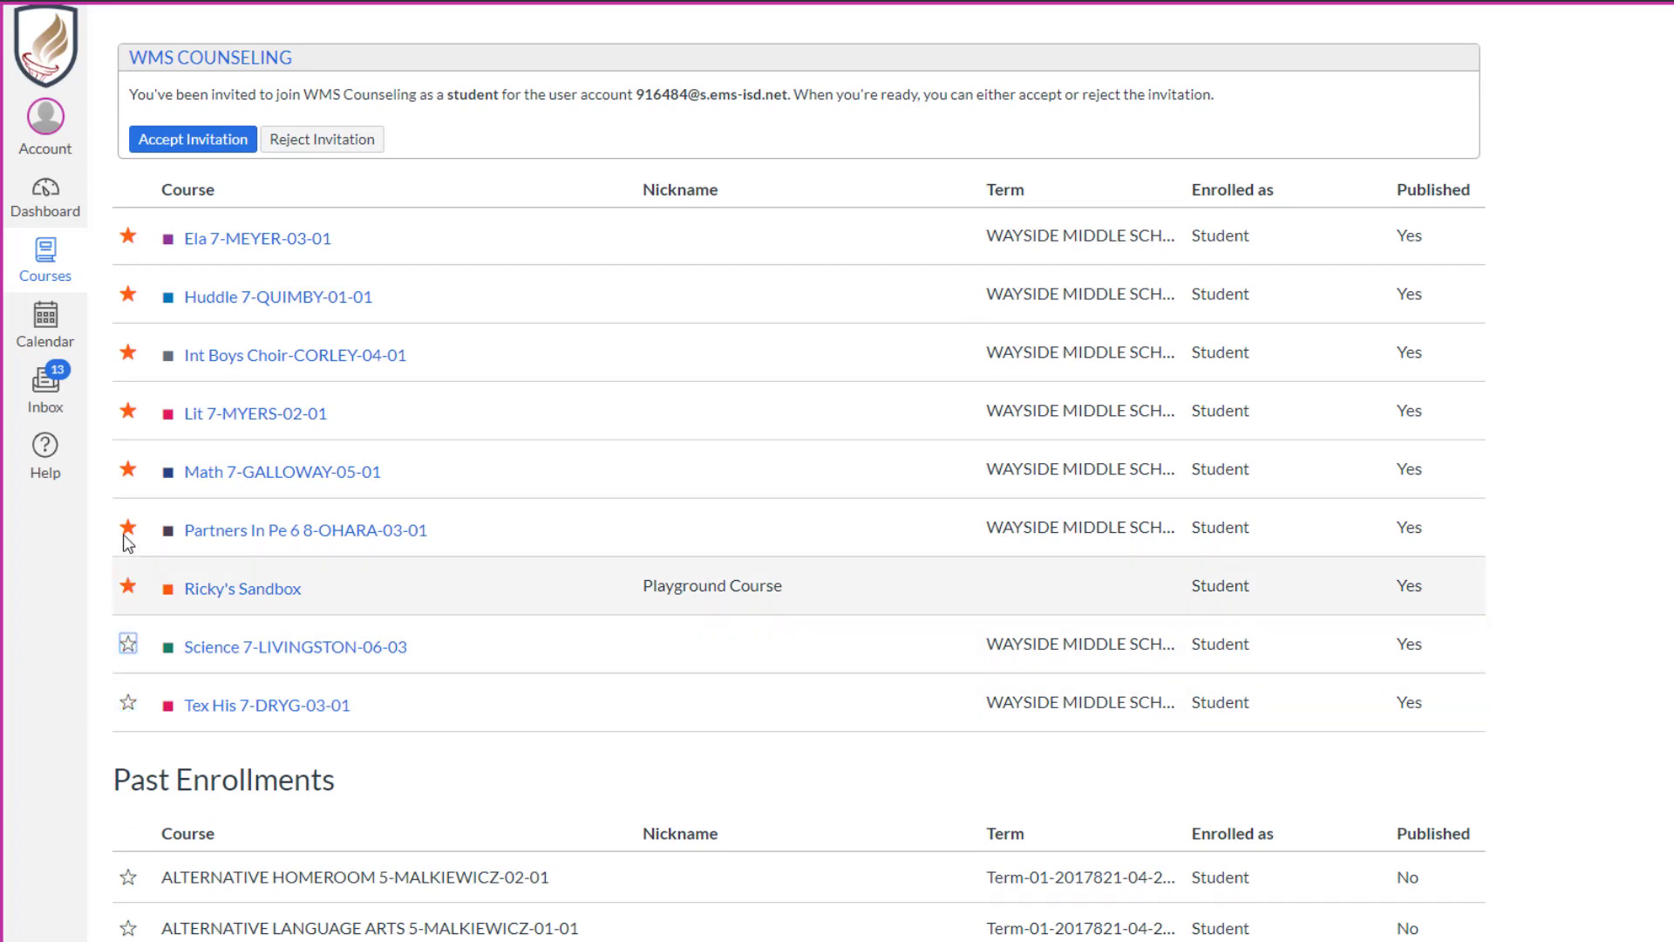
{"action": "left_click", "coordinate": [127, 528]}
{"action": "left_click", "coordinate": [127, 470]}
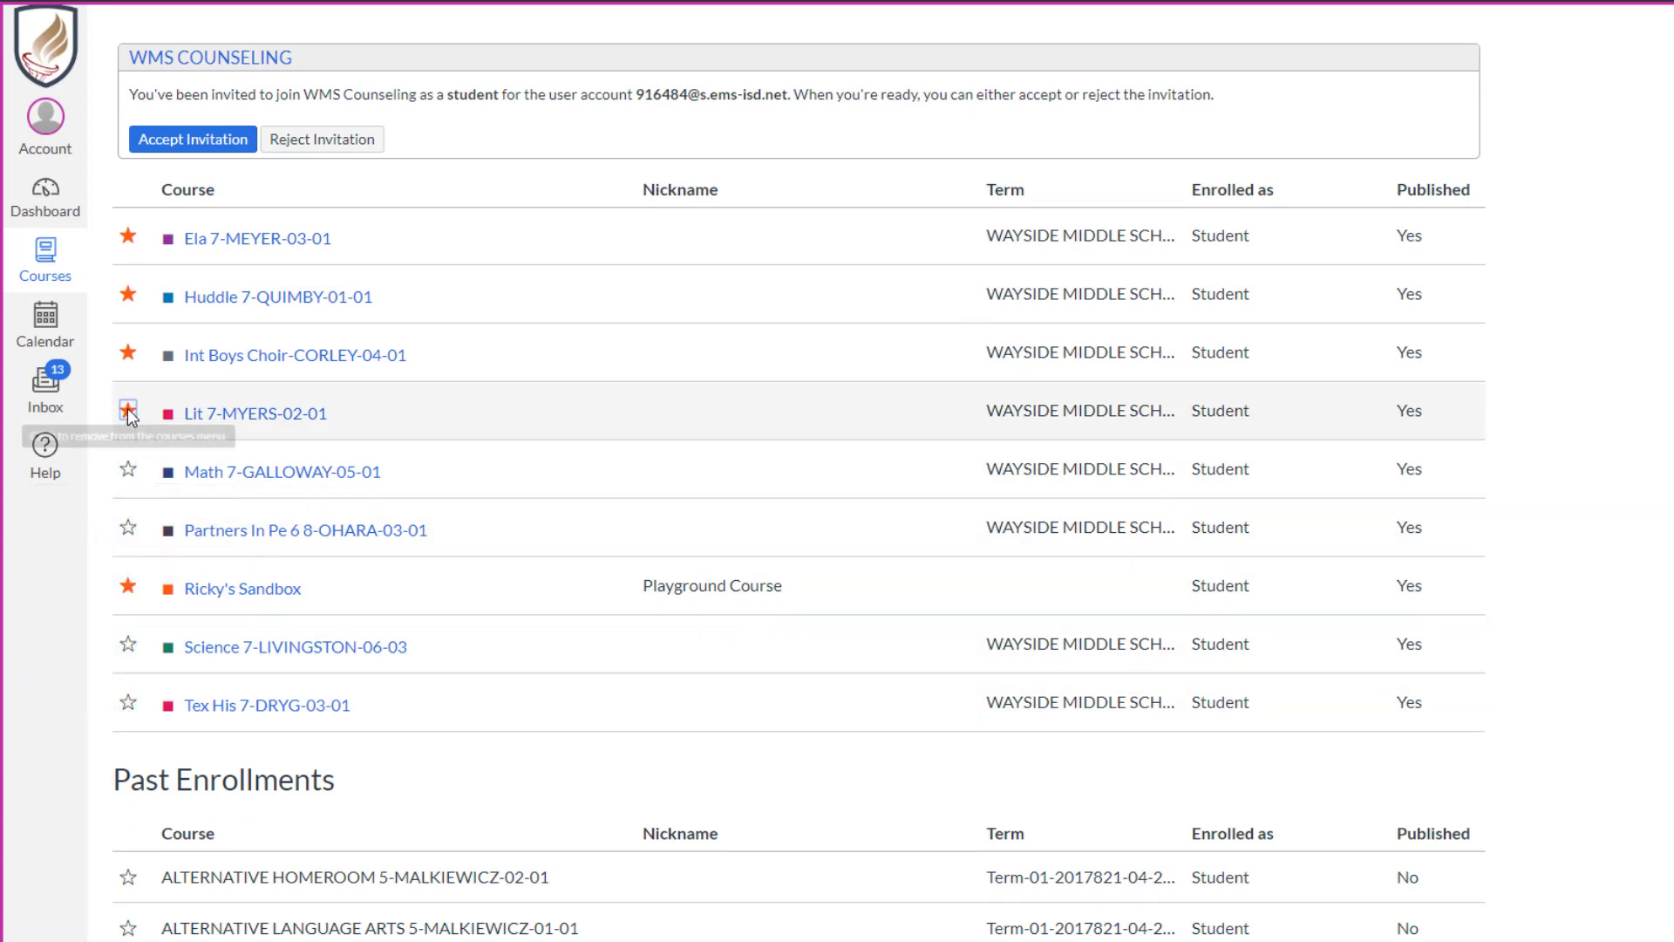
{"action": "left_click", "coordinate": [128, 410]}
{"action": "left_click", "coordinate": [127, 354]}
{"action": "left_click", "coordinate": [127, 294]}
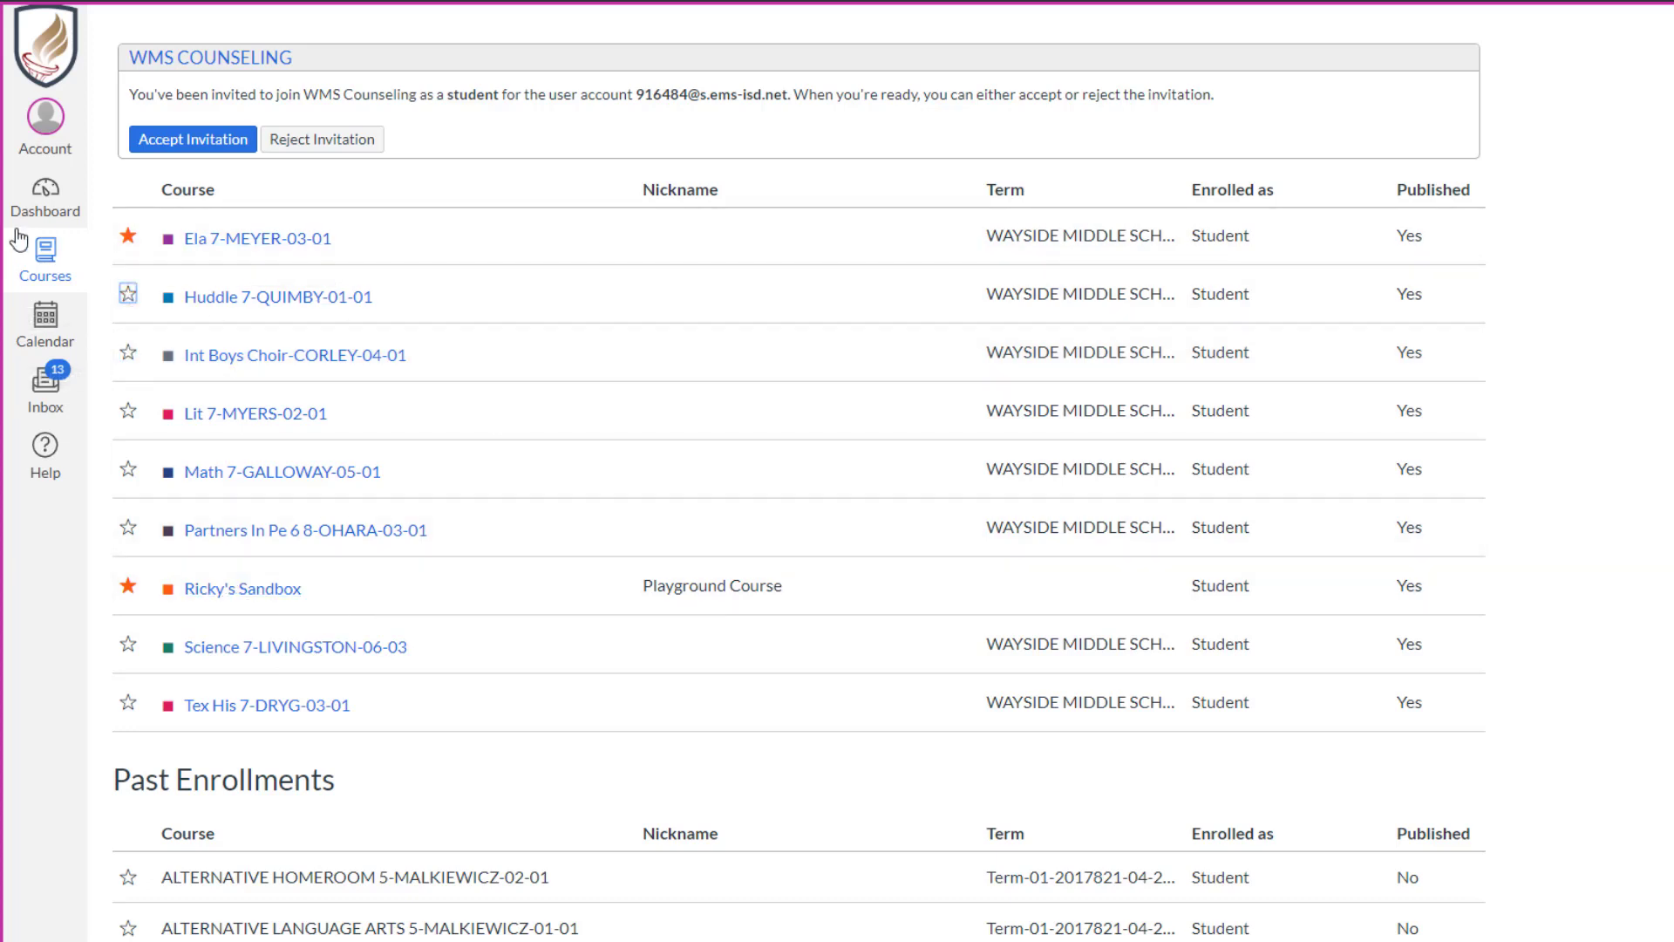
{"action": "left_click", "coordinate": [45, 199]}
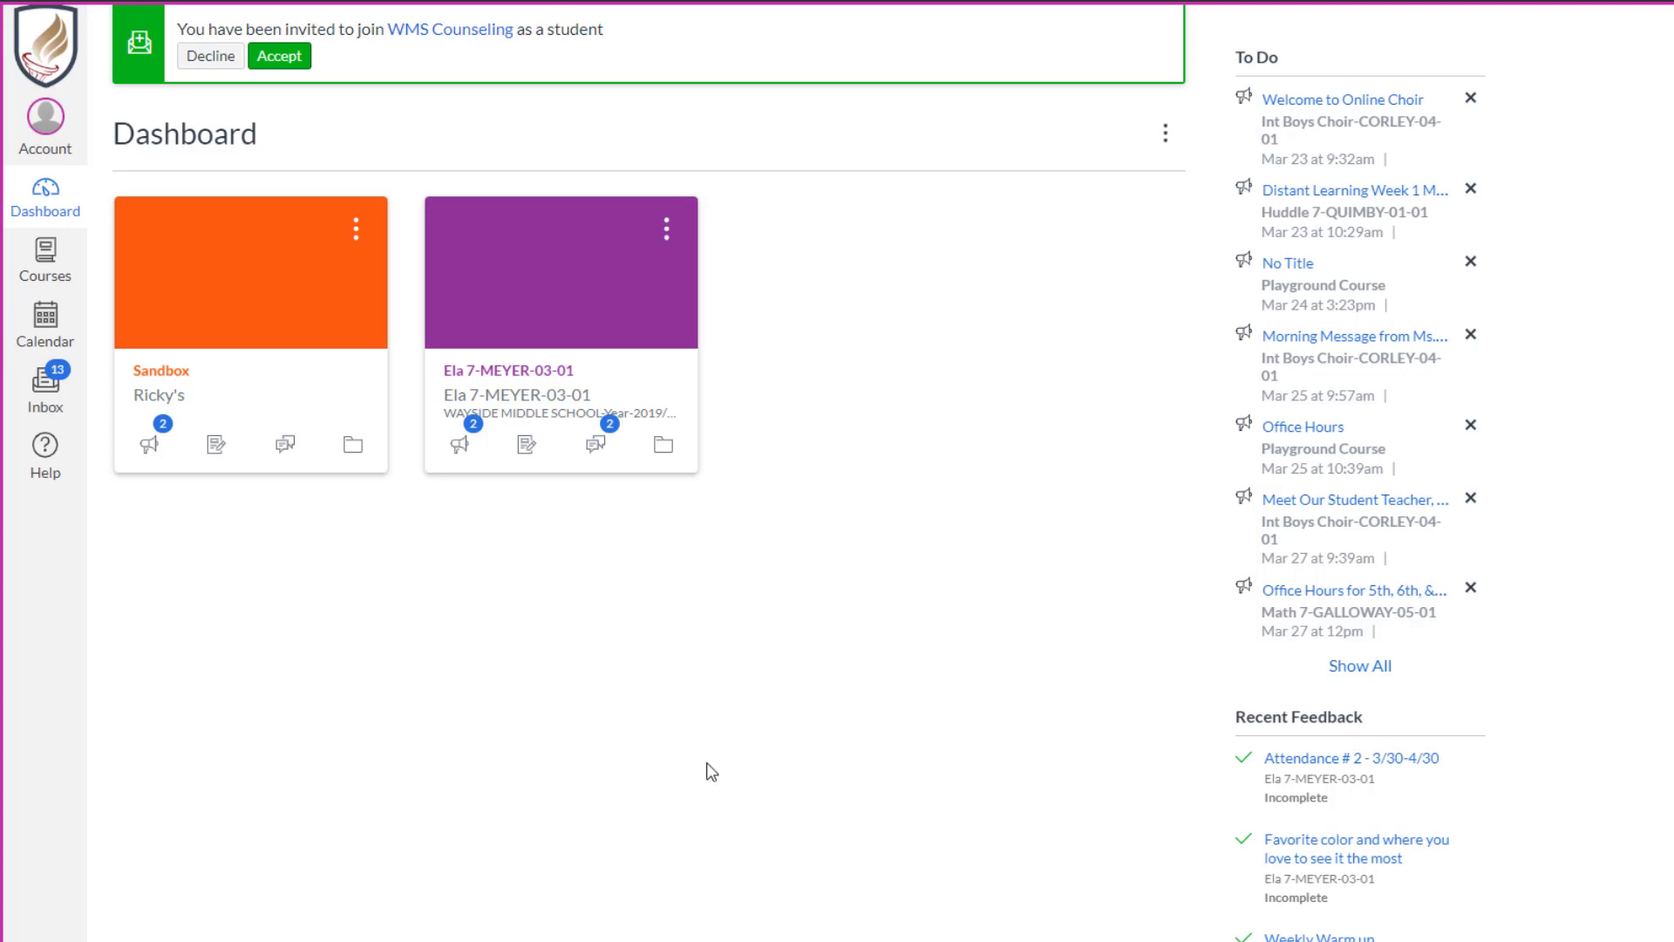
{"action": "left_click", "coordinate": [48, 257]}
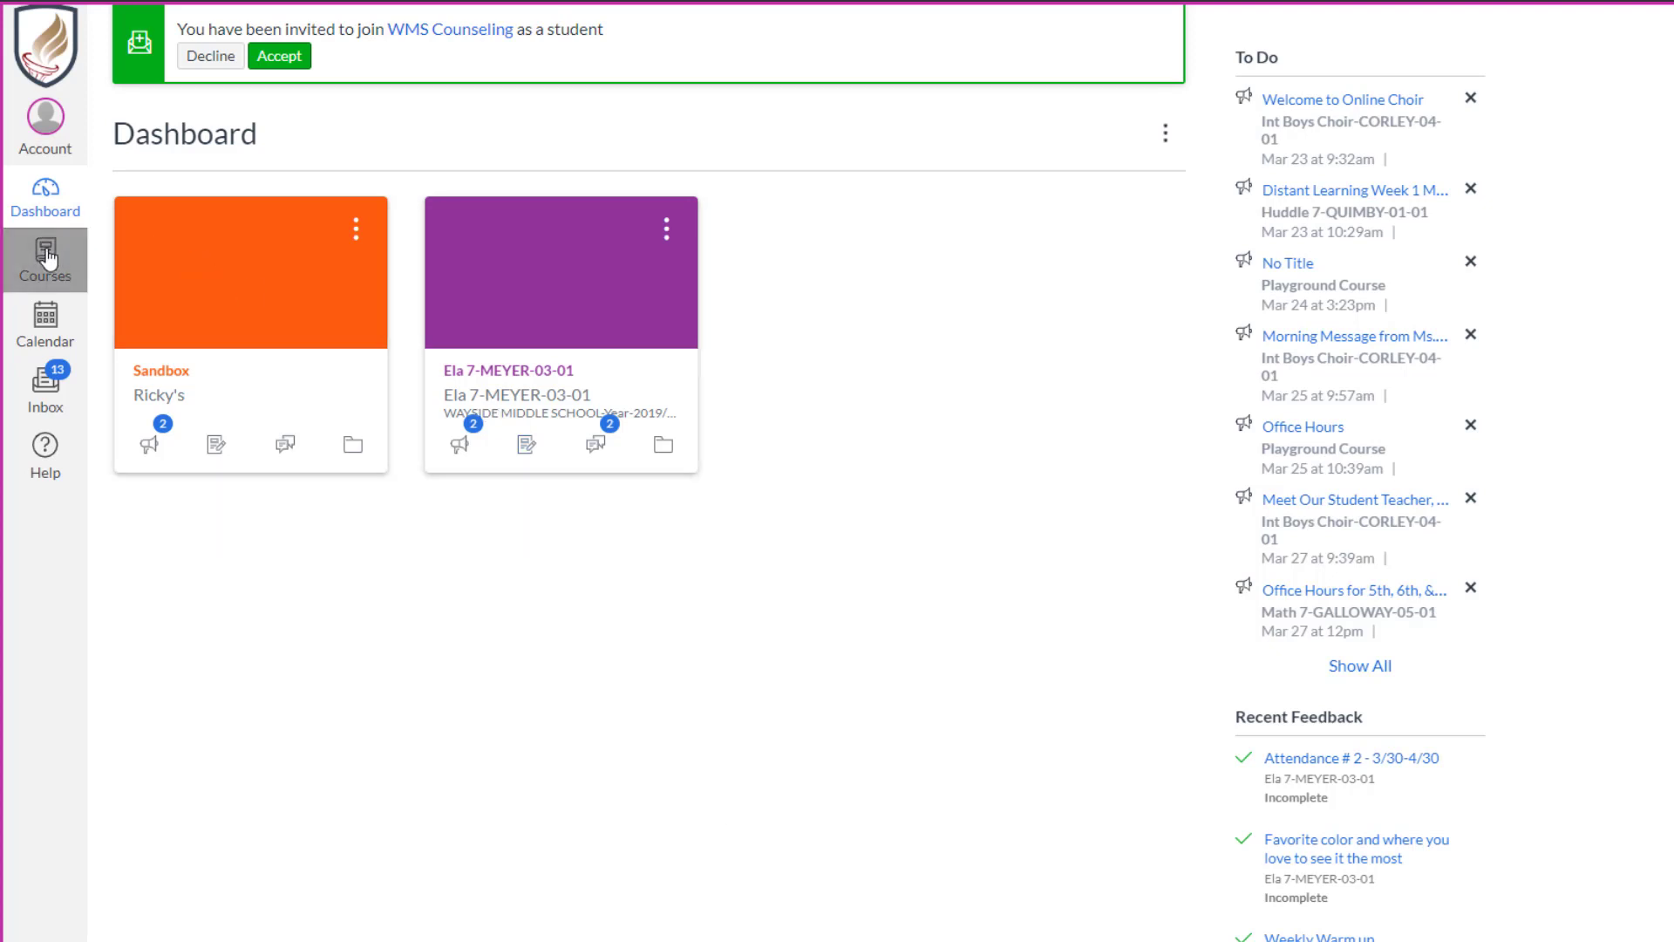
Star Huddle, Int Boys Choir, Lit, Math and Partners In Pe again in All Courses
{"action": "left_click", "coordinate": [170, 240]}
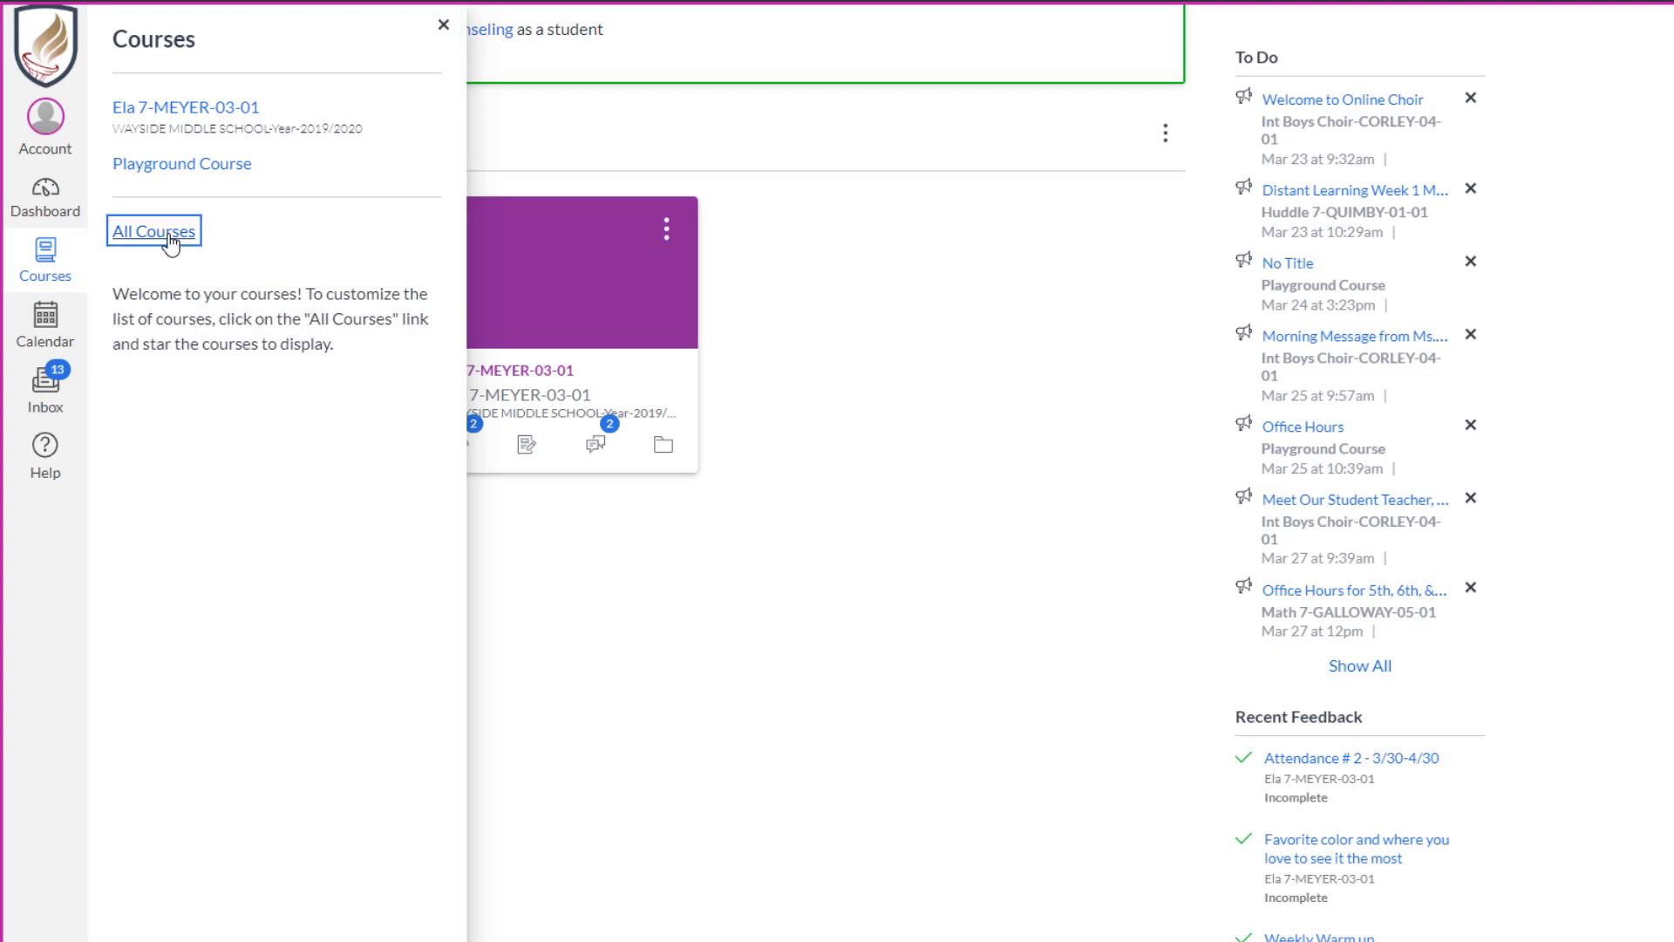
{"action": "left_click", "coordinate": [128, 398]}
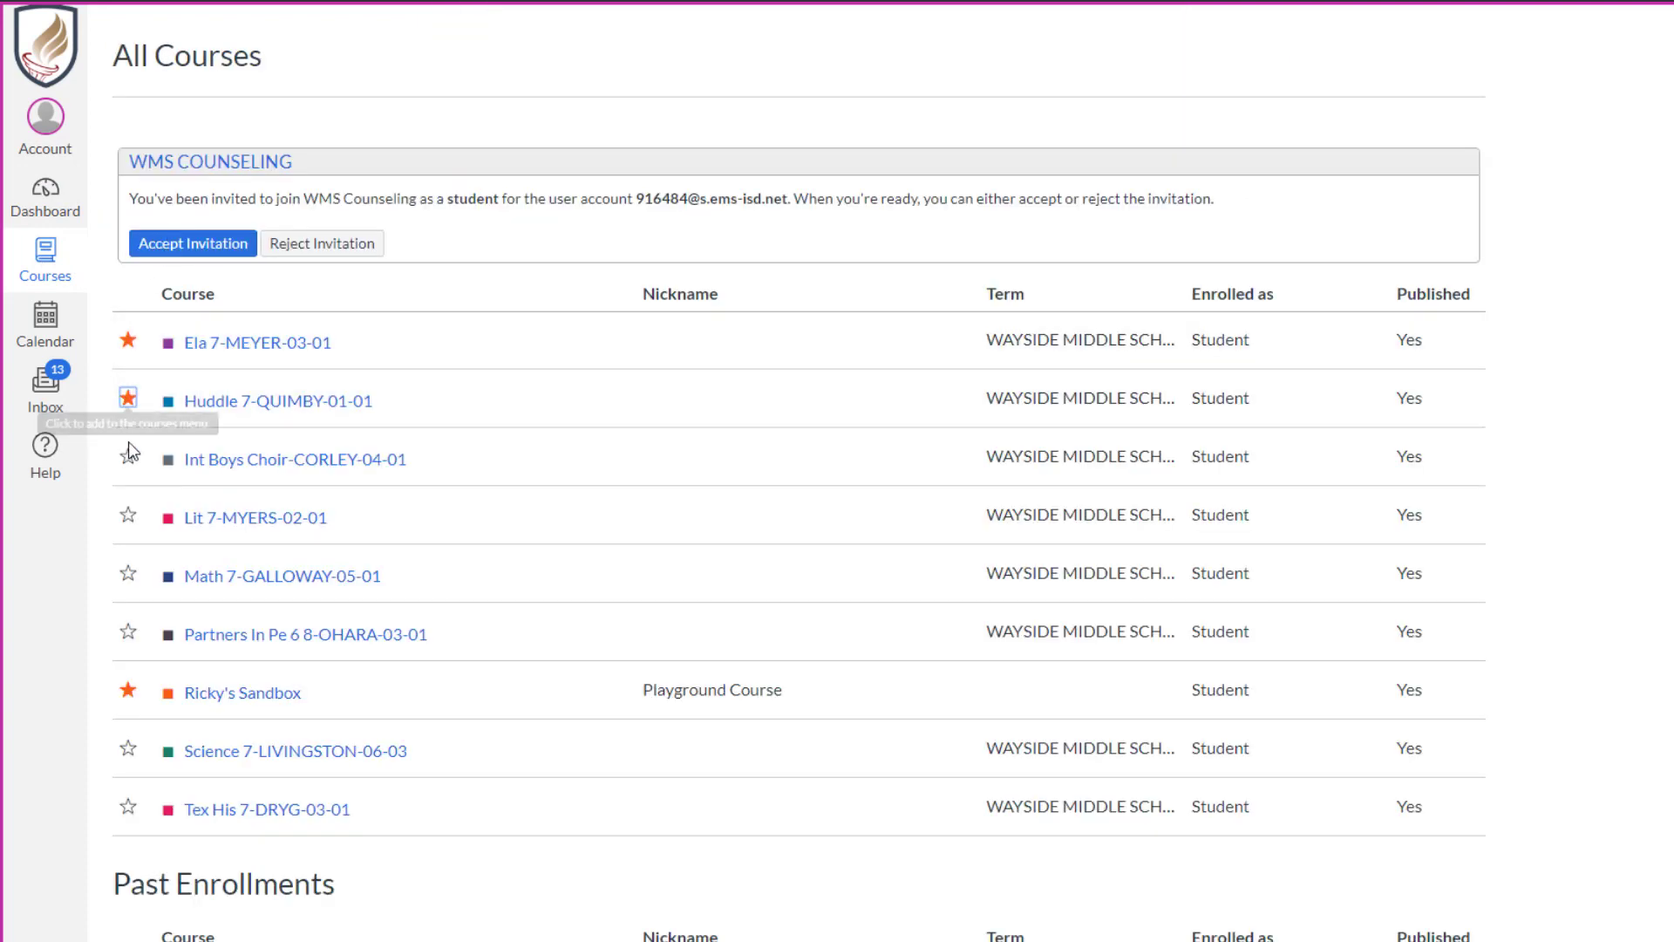
{"action": "left_click", "coordinate": [129, 458]}
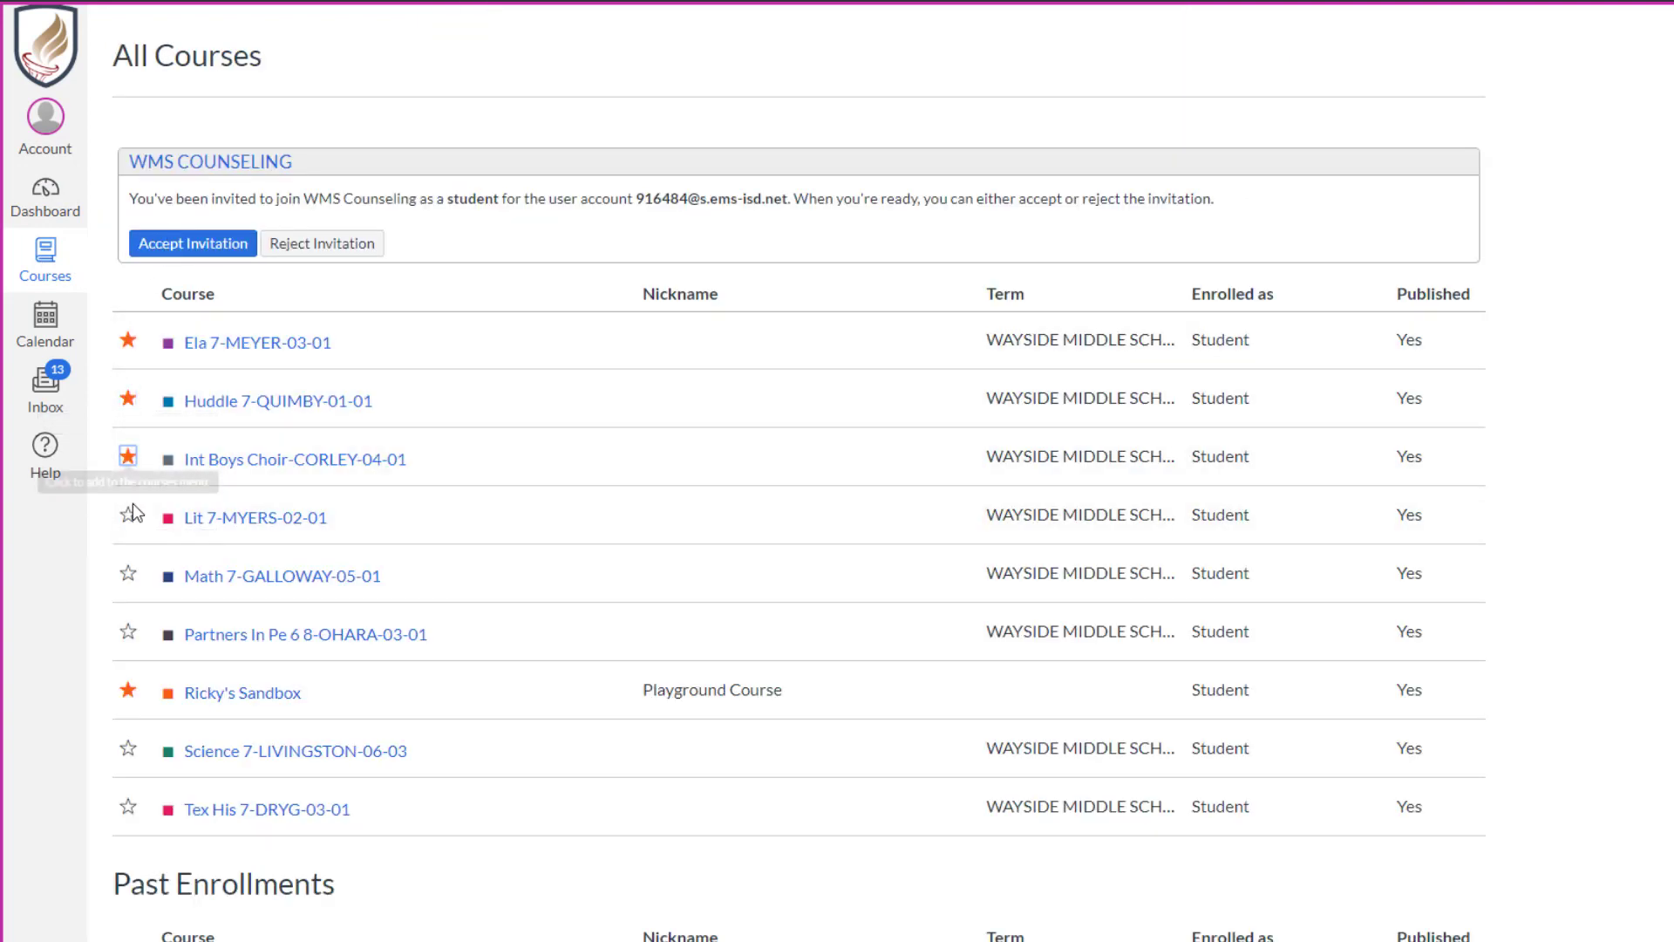
{"action": "left_click", "coordinate": [128, 517]}
{"action": "left_click", "coordinate": [128, 574]}
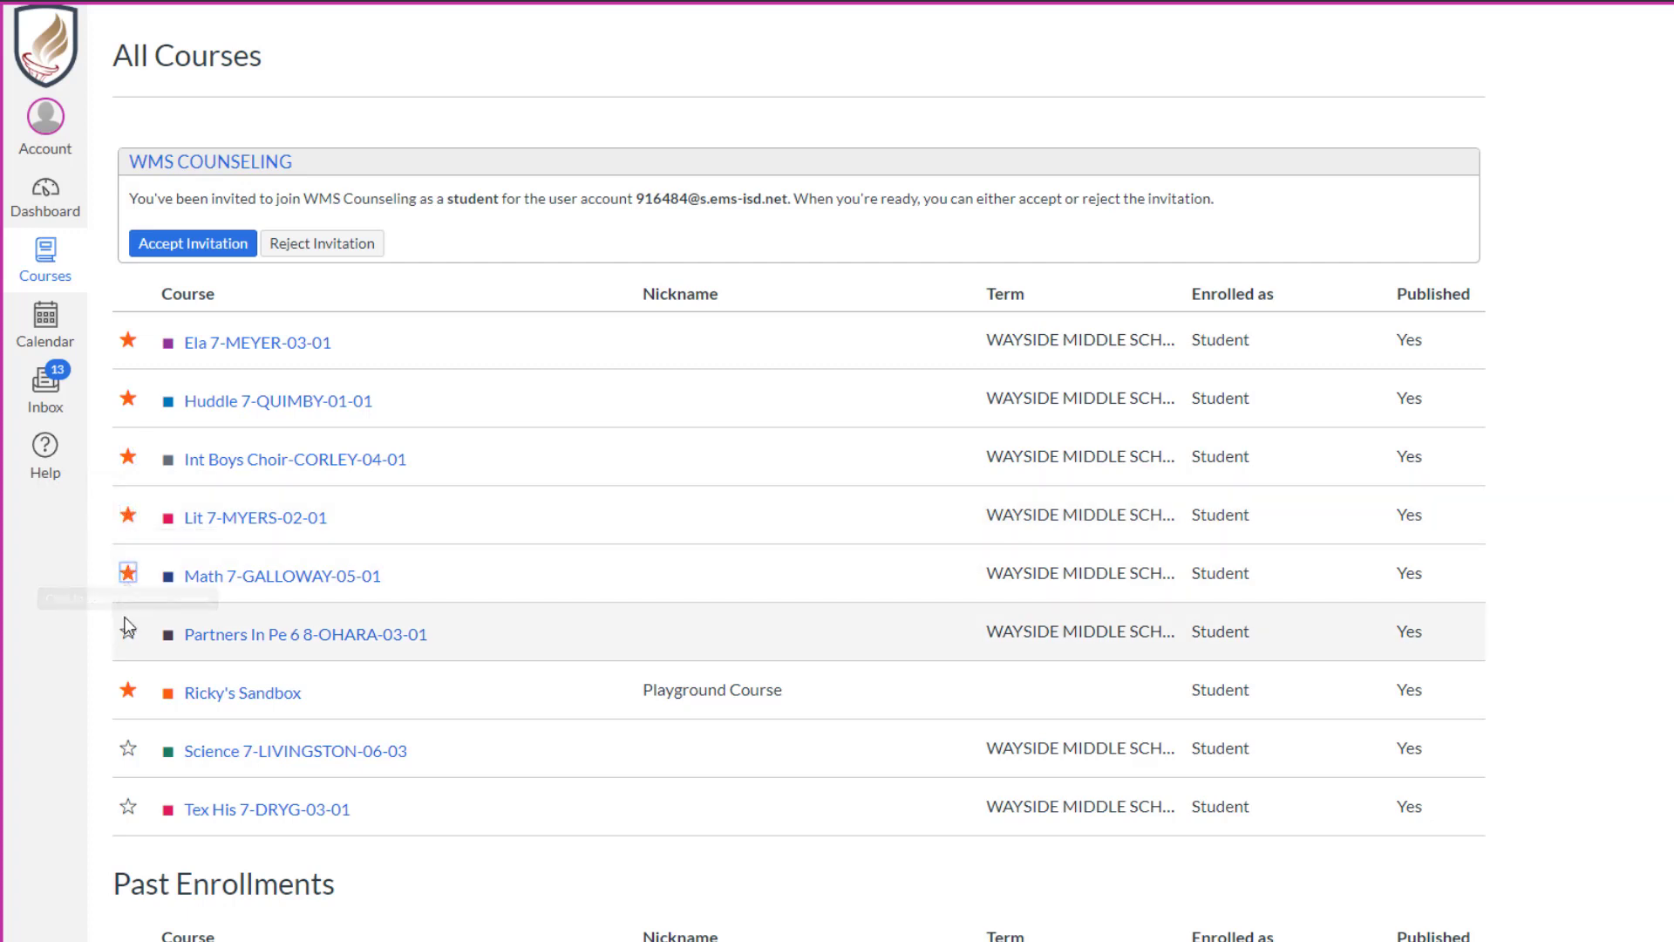
{"action": "left_click", "coordinate": [127, 632]}
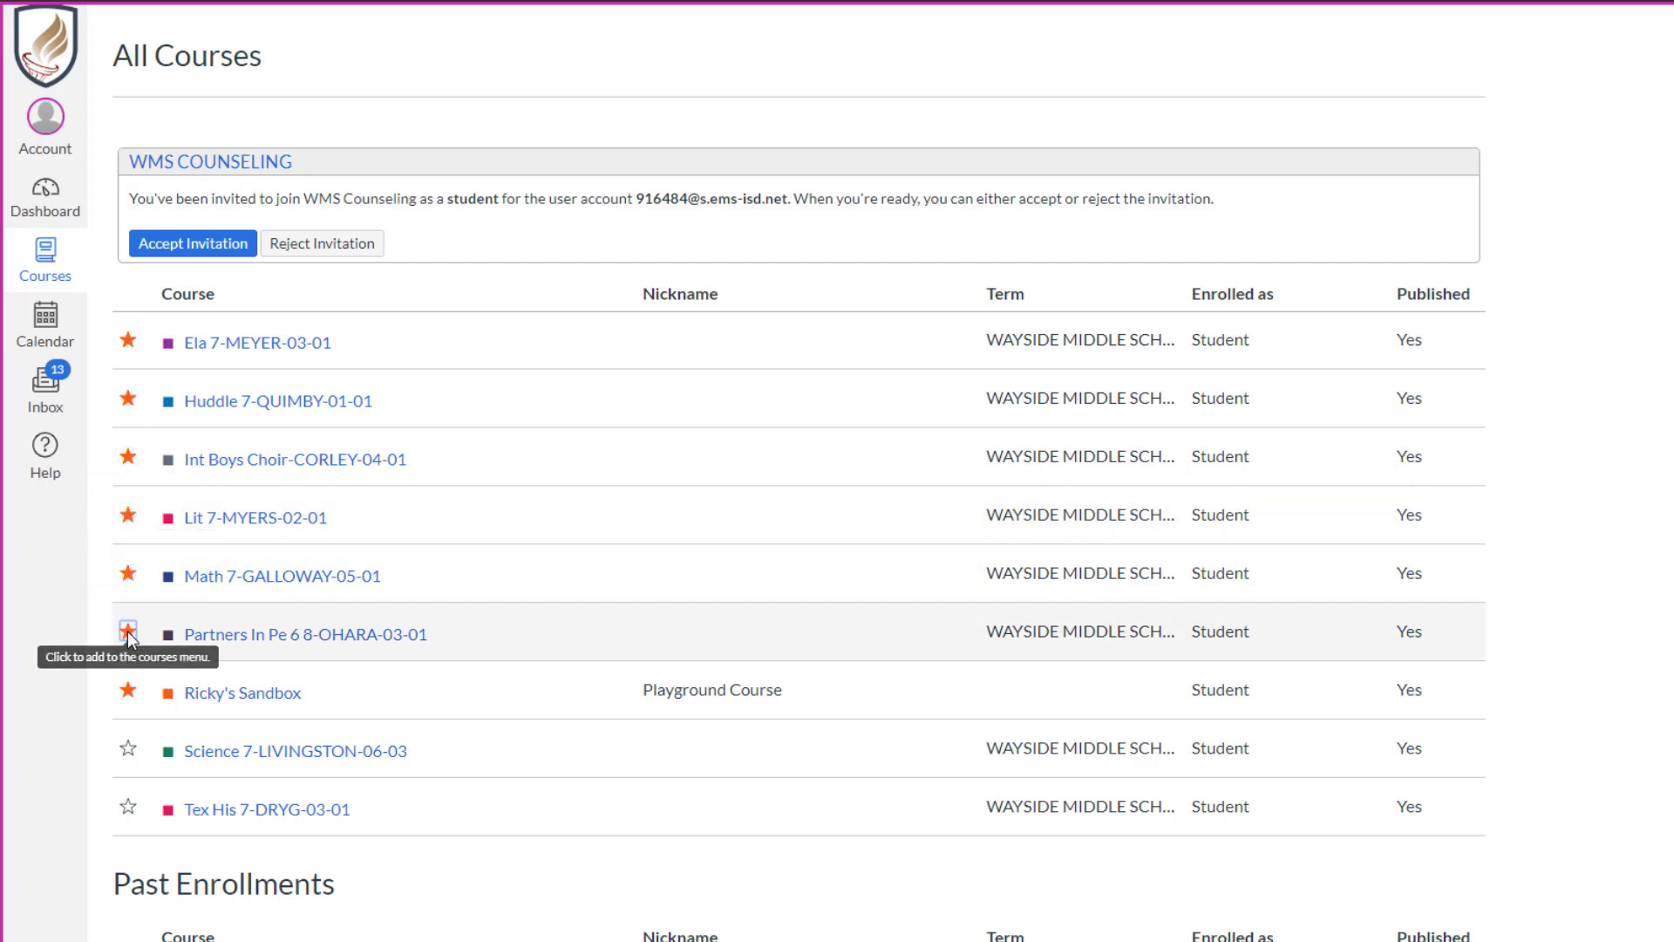
{"action": "left_click", "coordinate": [41, 194]}
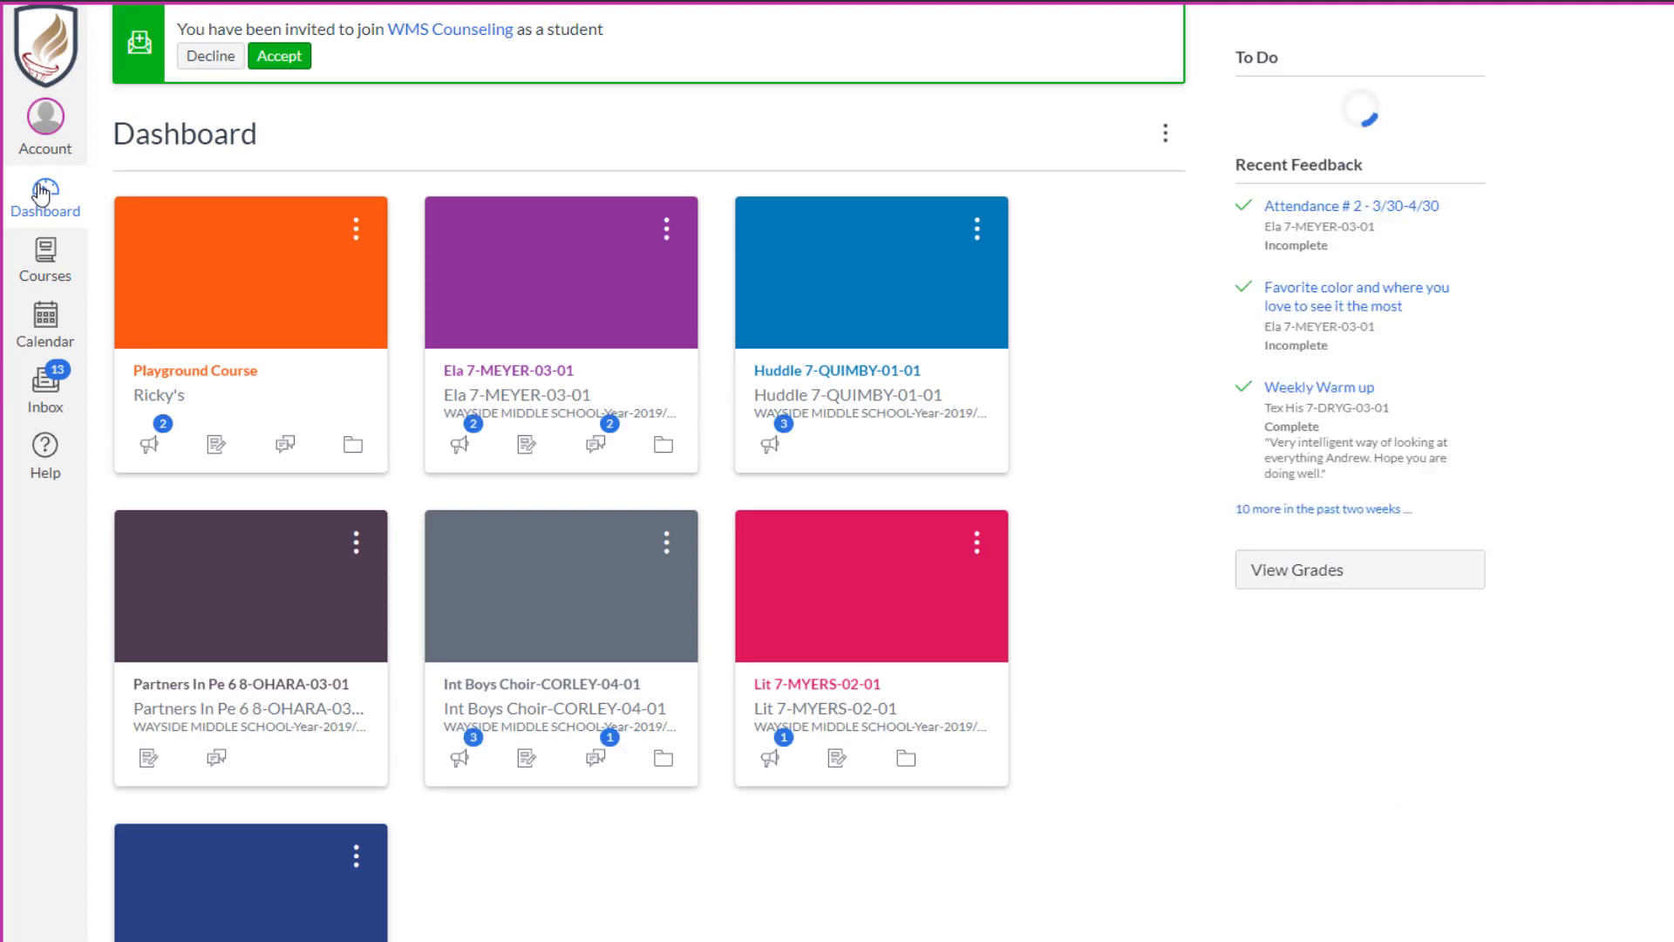